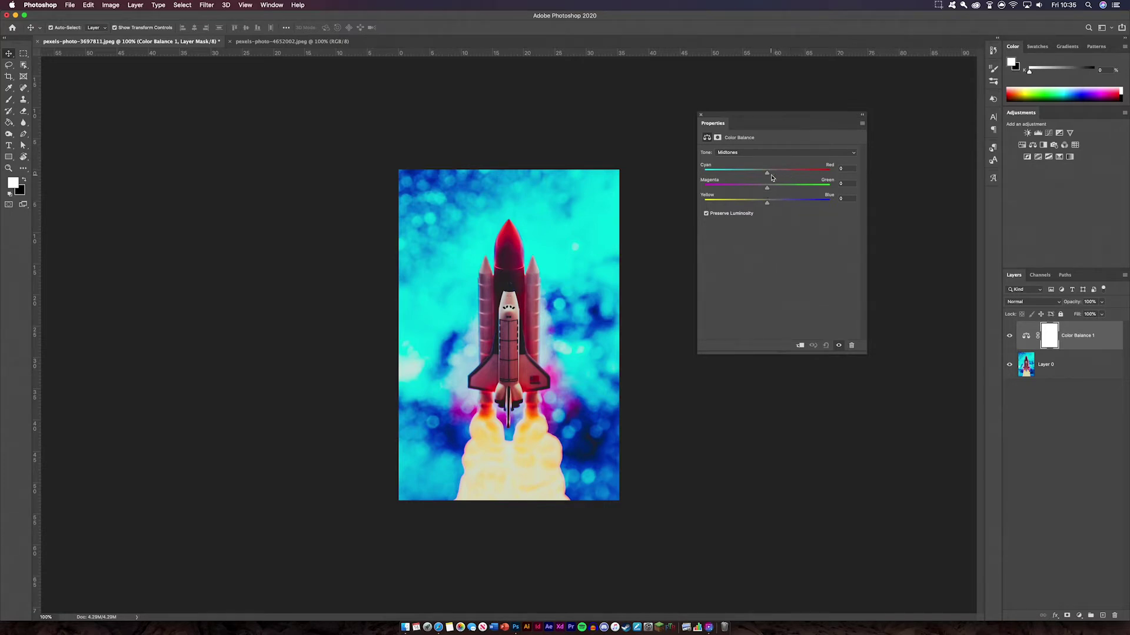
Try strong red and green shifts on the Color Balance midtones, settling on +5 red and +4 green
drag(766, 172, 852, 177)
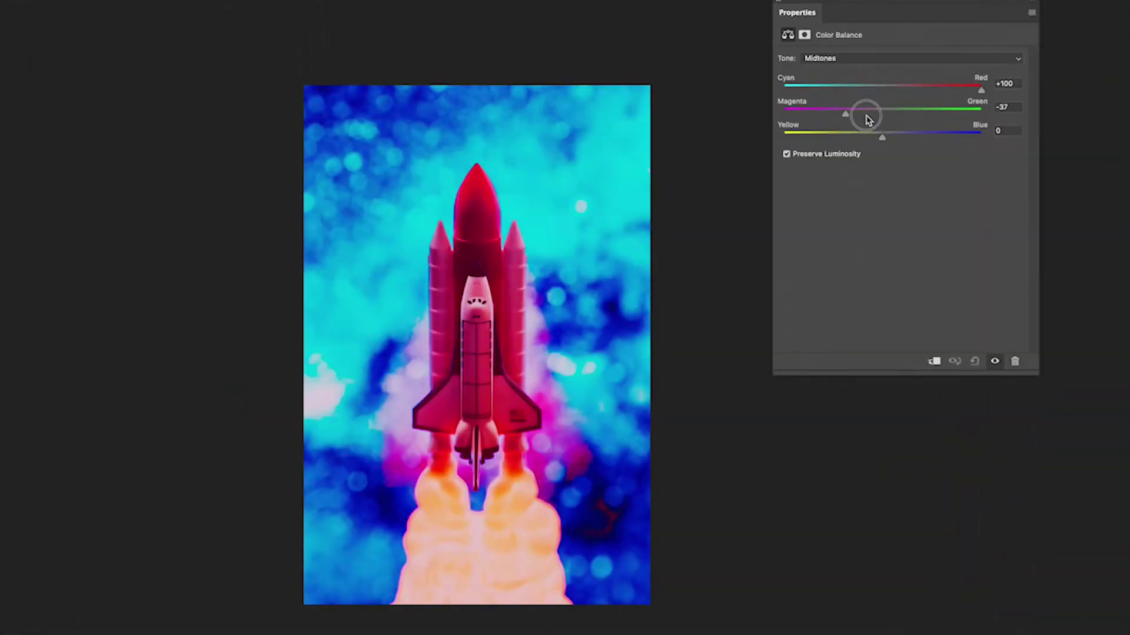
drag(865, 115, 999, 119)
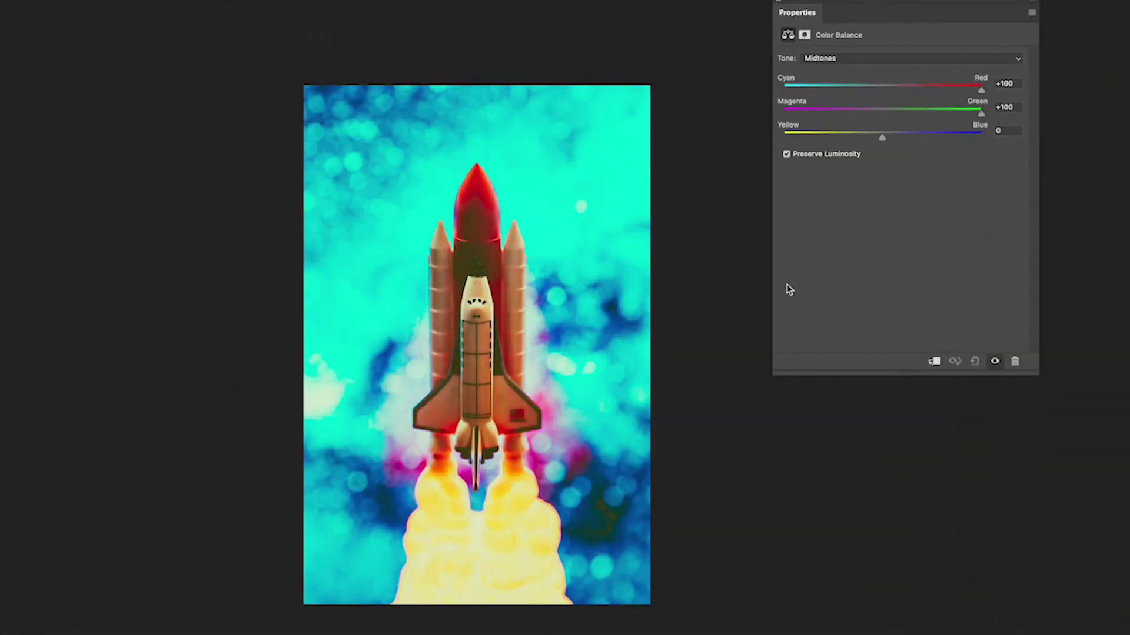
drag(980, 114, 887, 115)
click(769, 171)
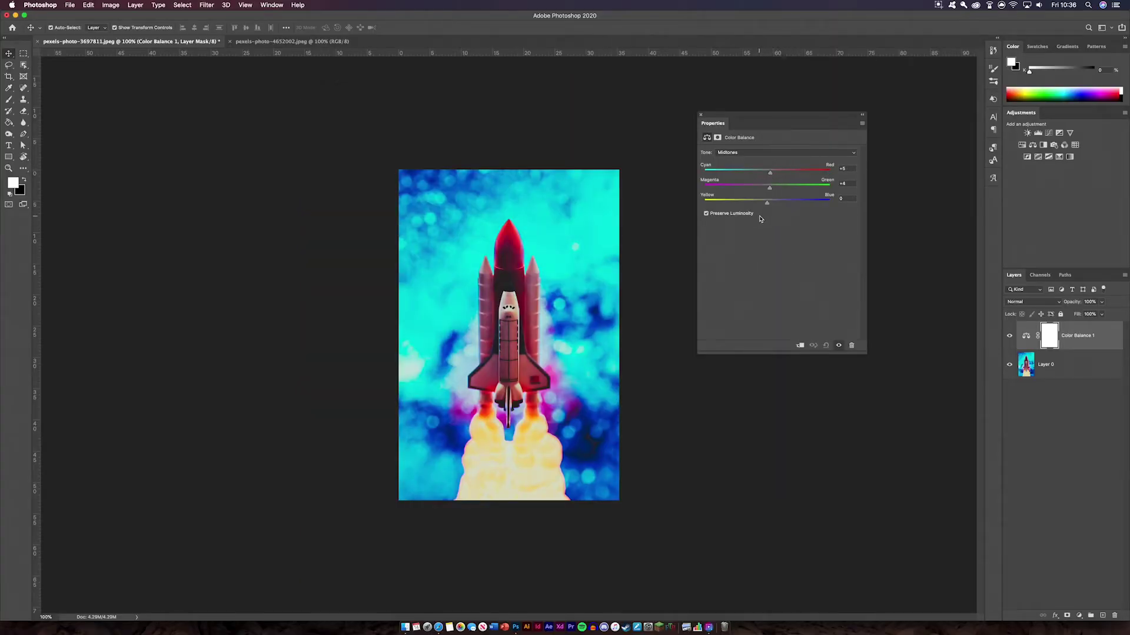
Try shifting the Color Balance shadows to -100 cyan and -100 magenta
click(760, 155)
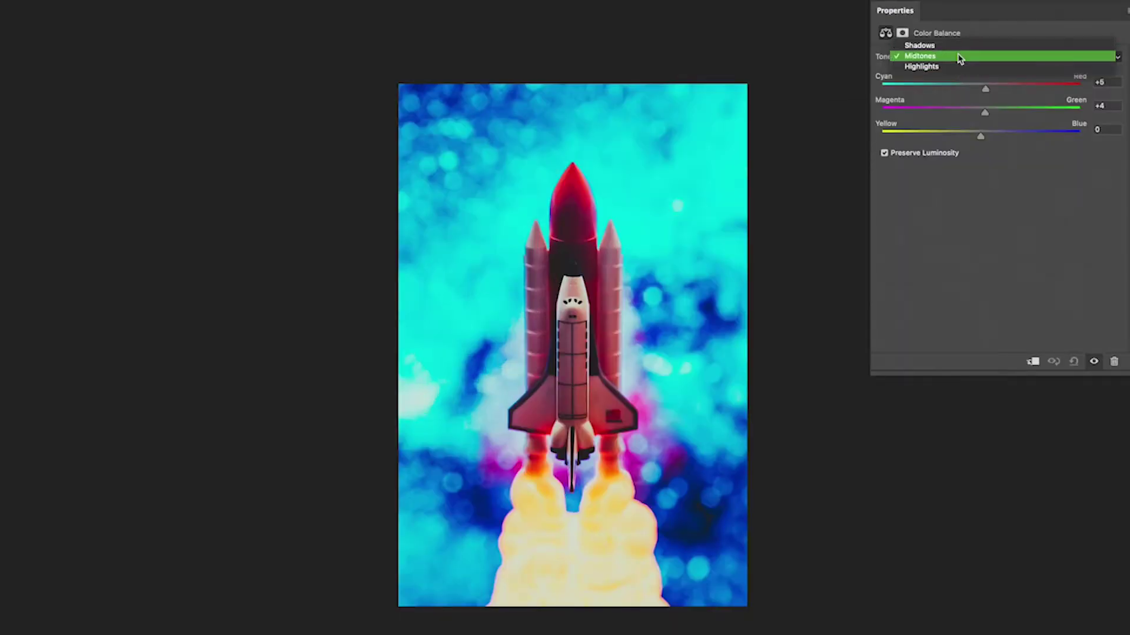
click(958, 47)
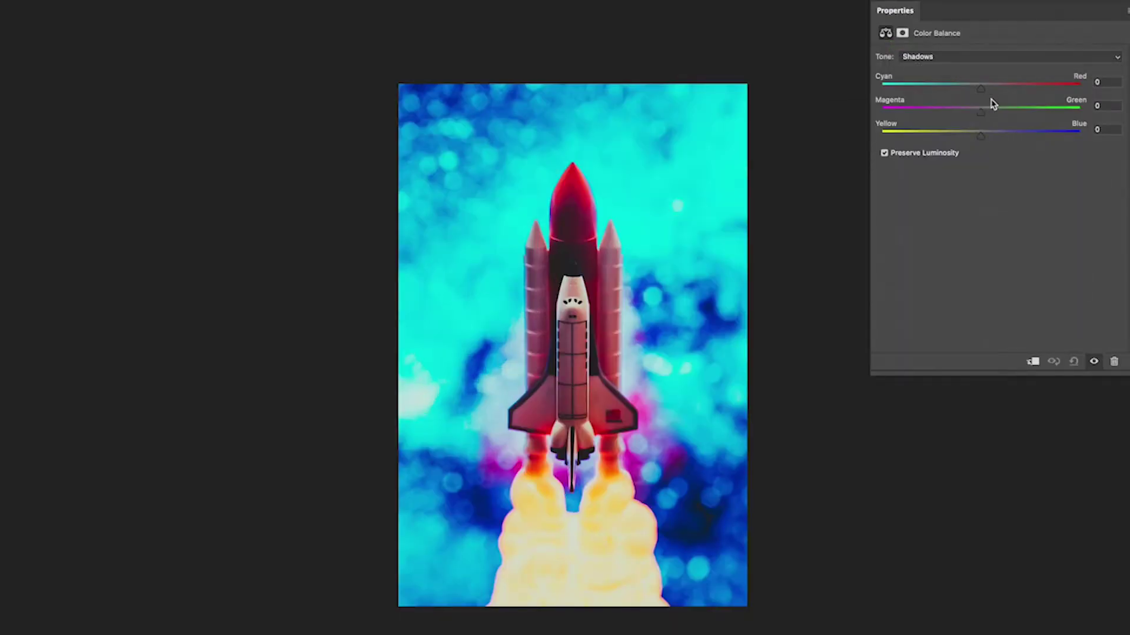
drag(980, 88, 881, 88)
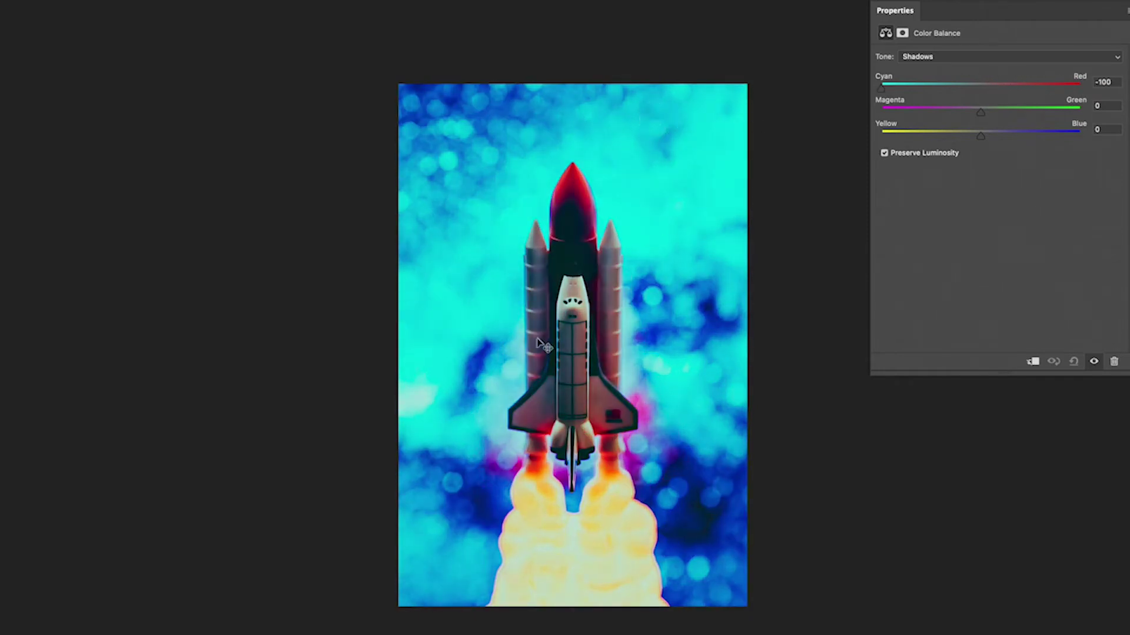
drag(980, 111, 865, 106)
Try Color Balance highlights at +31 red, -38 magenta and +83 blue
click(944, 54)
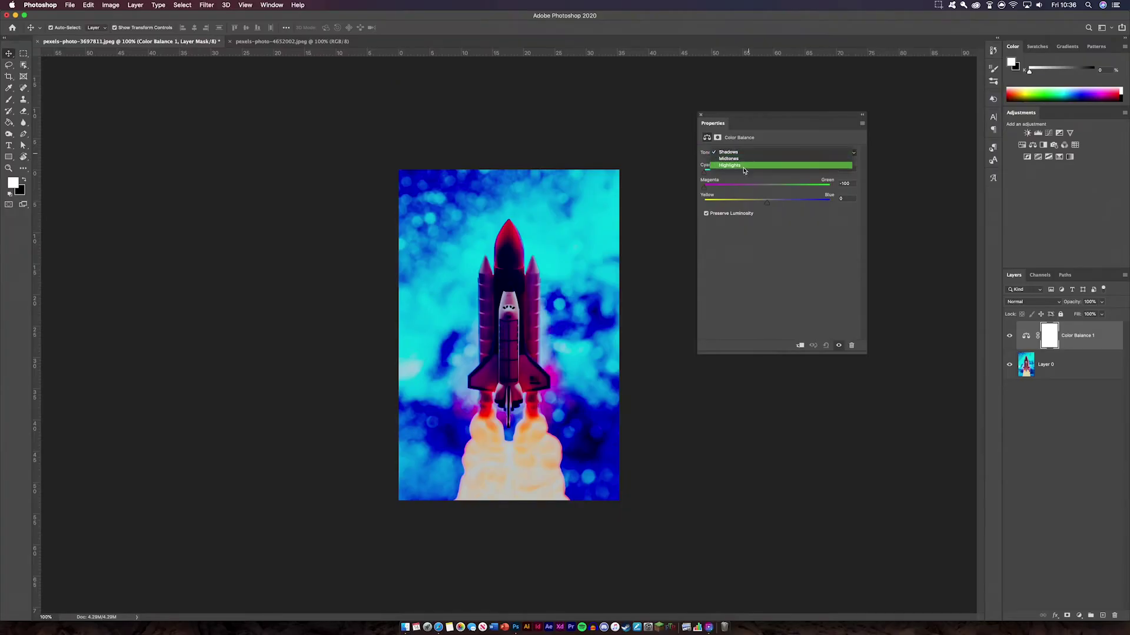
click(744, 169)
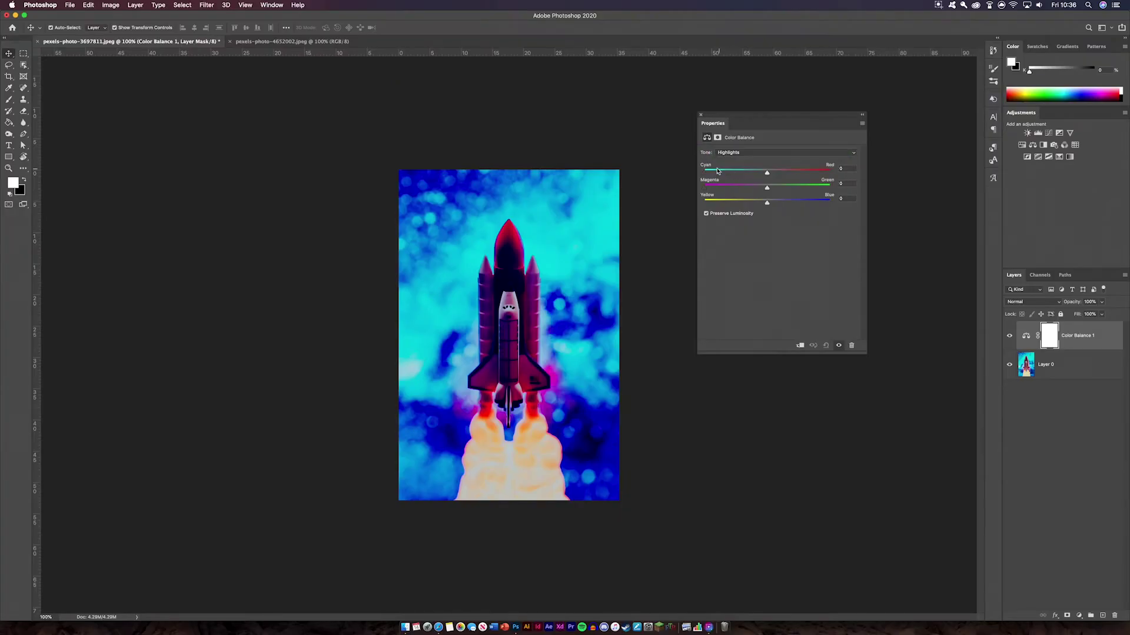
drag(767, 173, 820, 207)
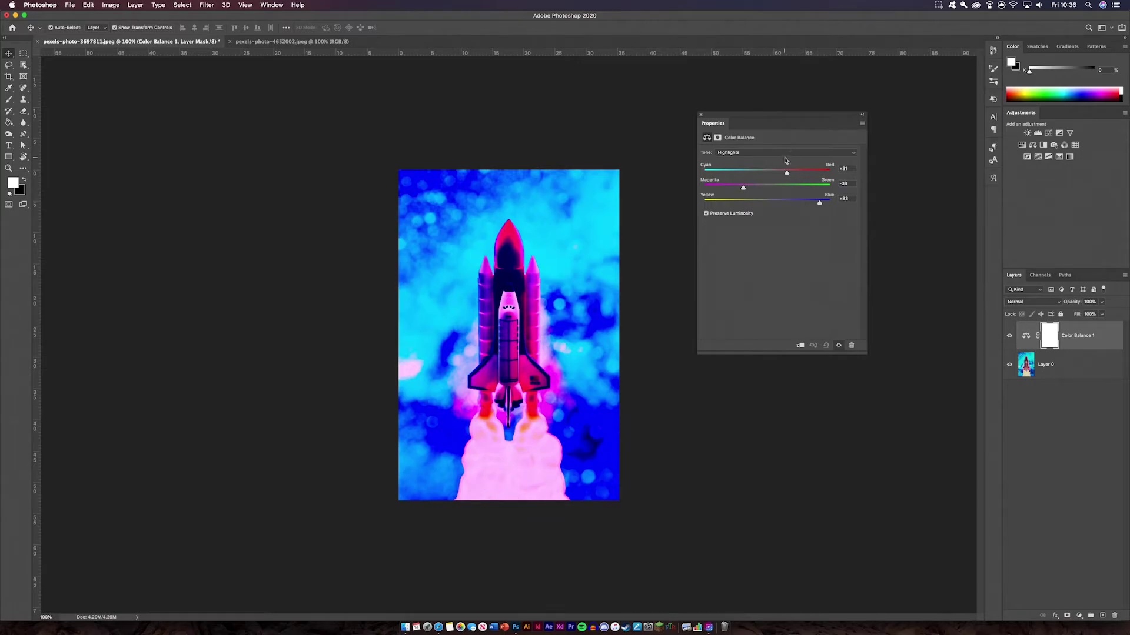
Try Color Balance midtones at -36 cyan and +72 green with a strong shift toward blue
click(786, 154)
click(770, 144)
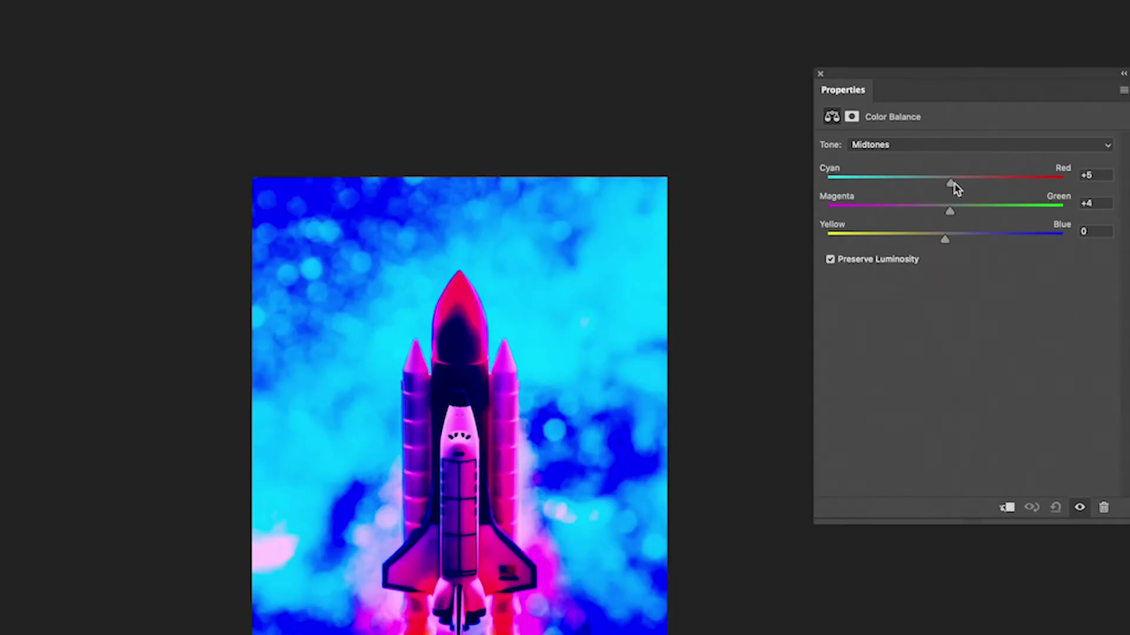
drag(950, 183, 1030, 211)
drag(944, 240, 1062, 250)
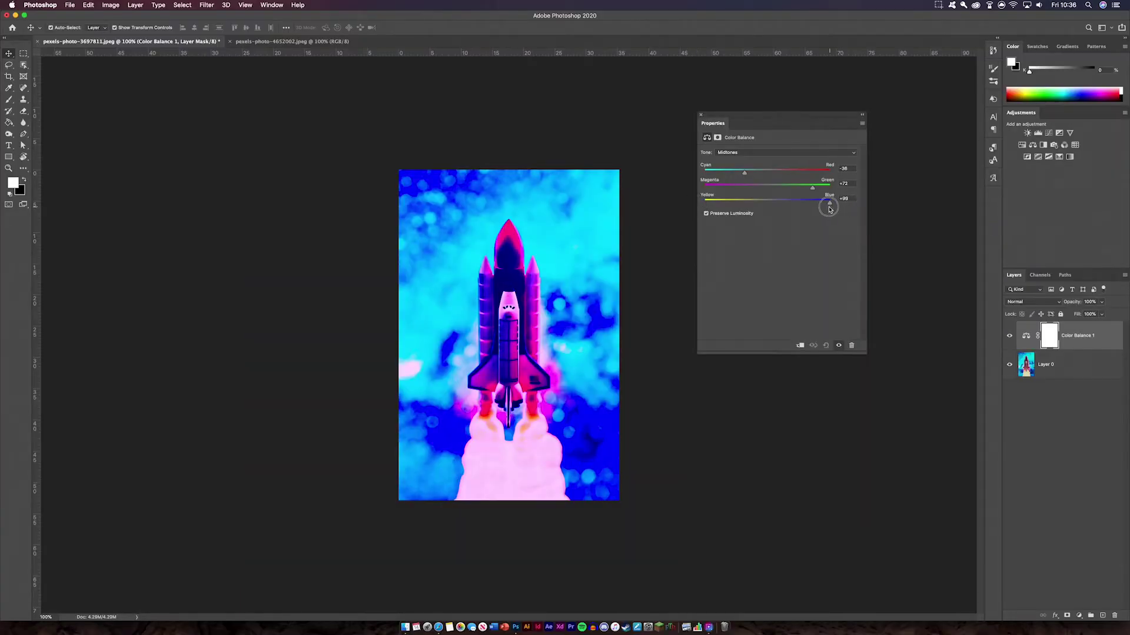
drag(828, 209, 803, 207)
Discard the trial color shifts and return to an unadjusted Color Balance layer above the rocket image
click(813, 347)
click(700, 115)
click(1083, 345)
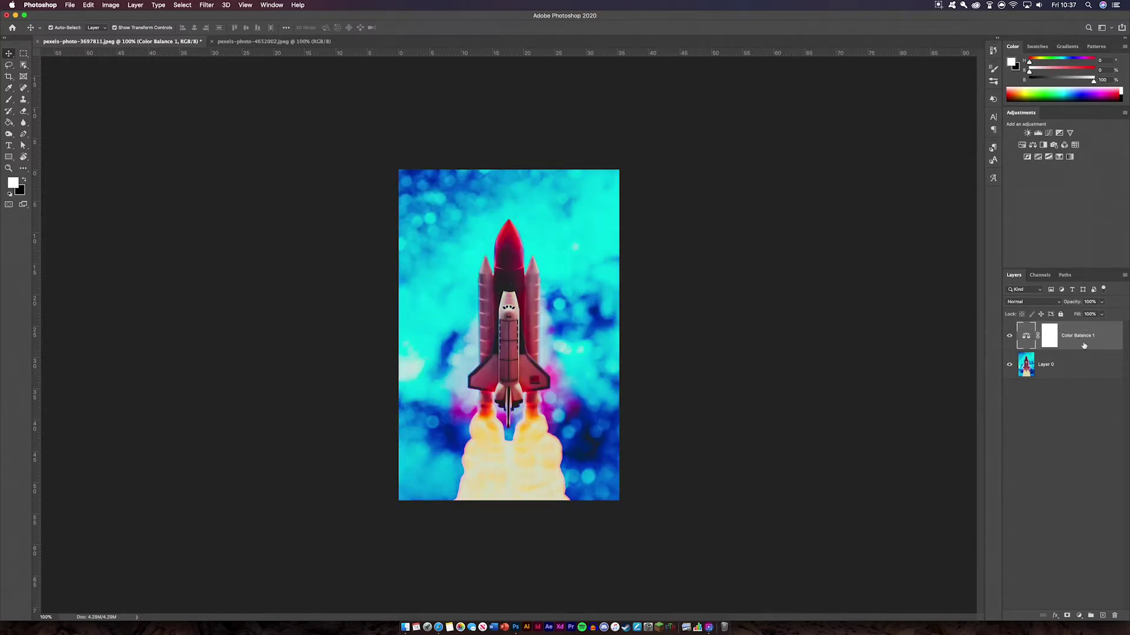
key(BackSpace)
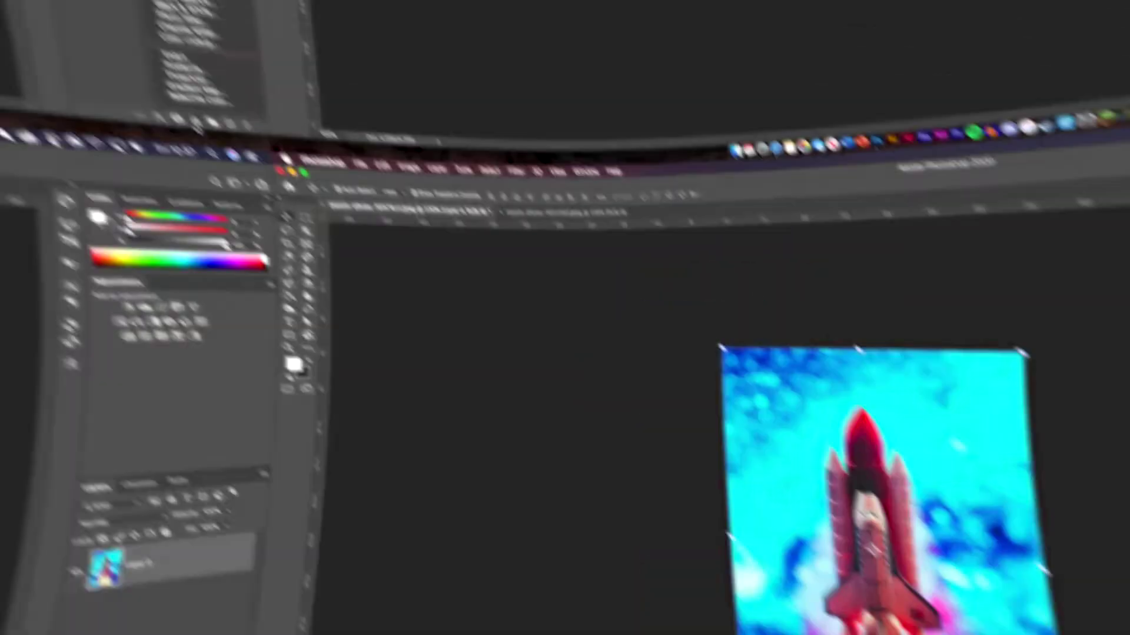
key(ctrl+z)
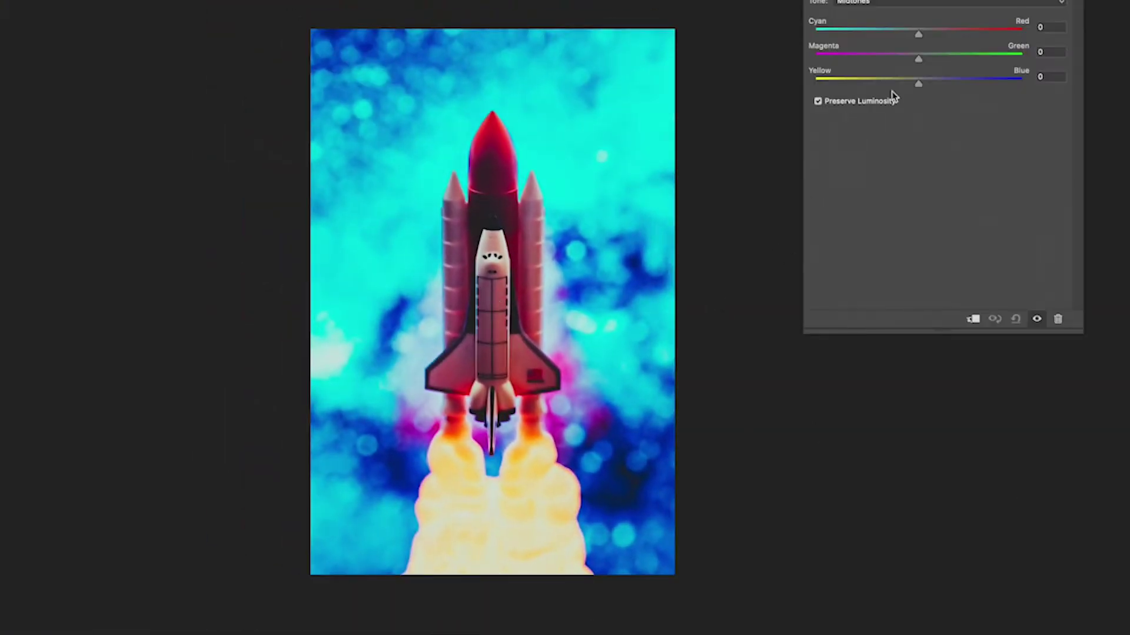
Set the Color Balance shadows to +20 red and -18 magenta, and shift them about halfway toward yellow
click(915, 4)
click(853, 1)
drag(918, 35, 938, 38)
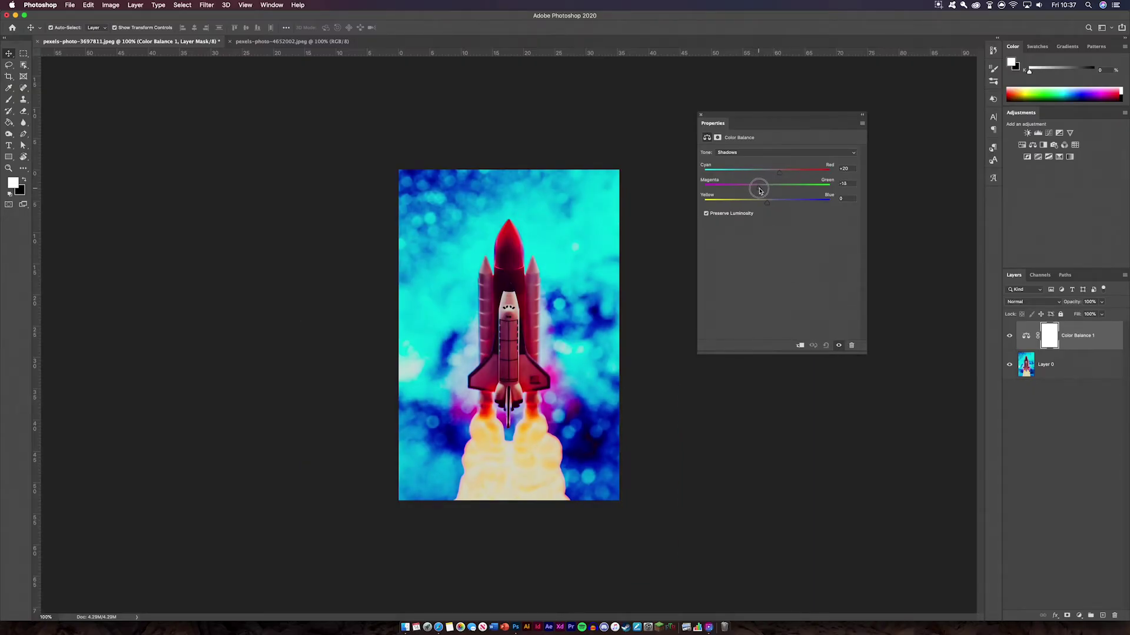
mouse_move(765, 187)
mouse_down()
mouse_move(787, 190)
mouse_move(755, 190)
mouse_up()
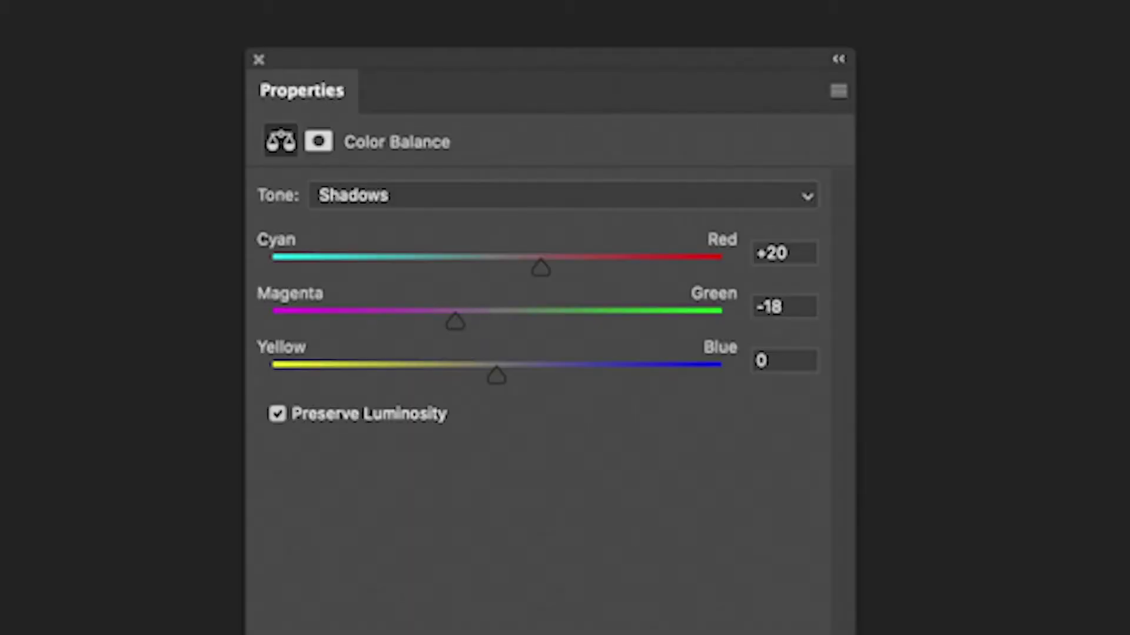
drag(496, 373, 365, 393)
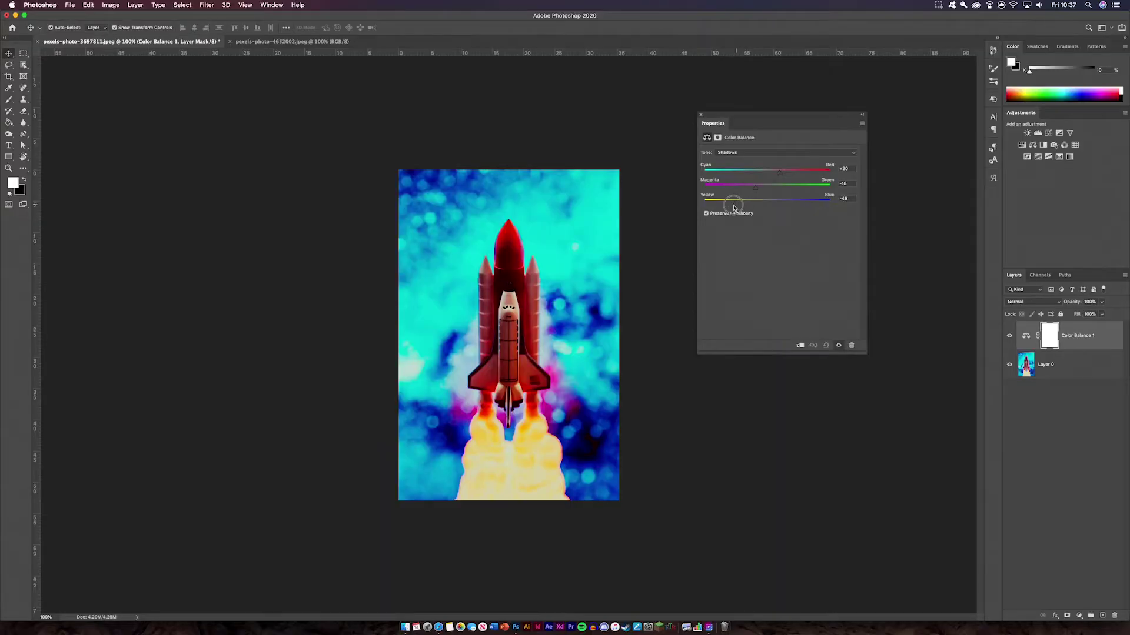
drag(731, 207, 734, 208)
Set the Color Balance highlights to about -10 cyan and -26 magenta, with a slight shift toward blue
click(770, 153)
click(759, 168)
mouse_move(765, 173)
mouse_down()
mouse_move(752, 174)
mouse_move(766, 175)
mouse_up()
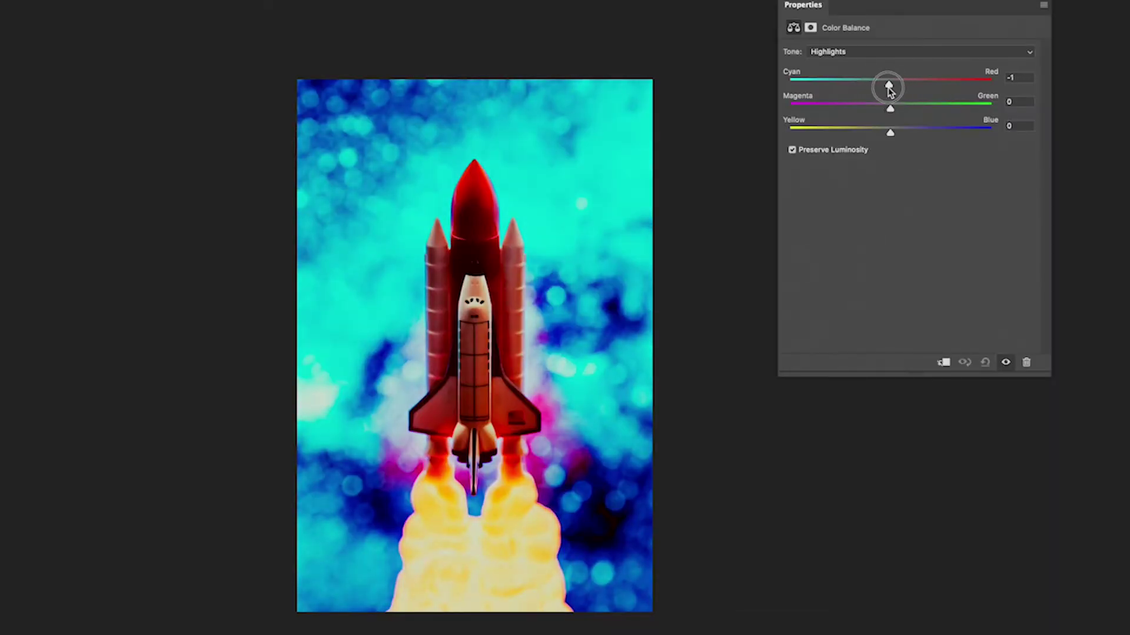
drag(888, 88, 865, 110)
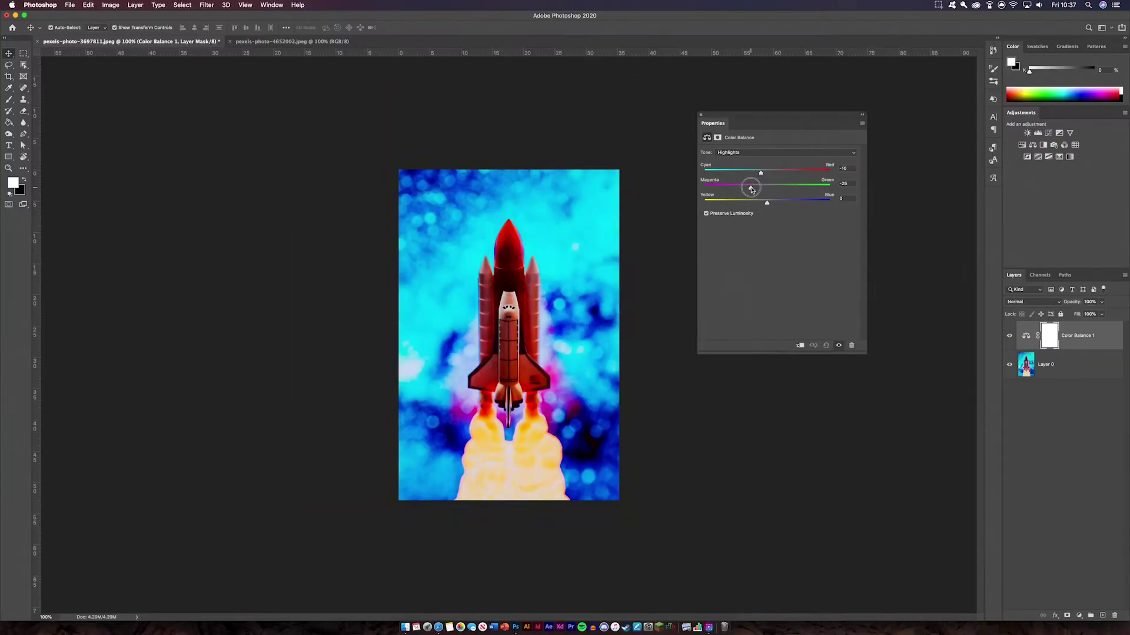
drag(766, 202, 776, 203)
Shift the Color Balance midtones to about +38 green, fine-tune their yellow-blue balance, and close the adjustment settings
click(756, 151)
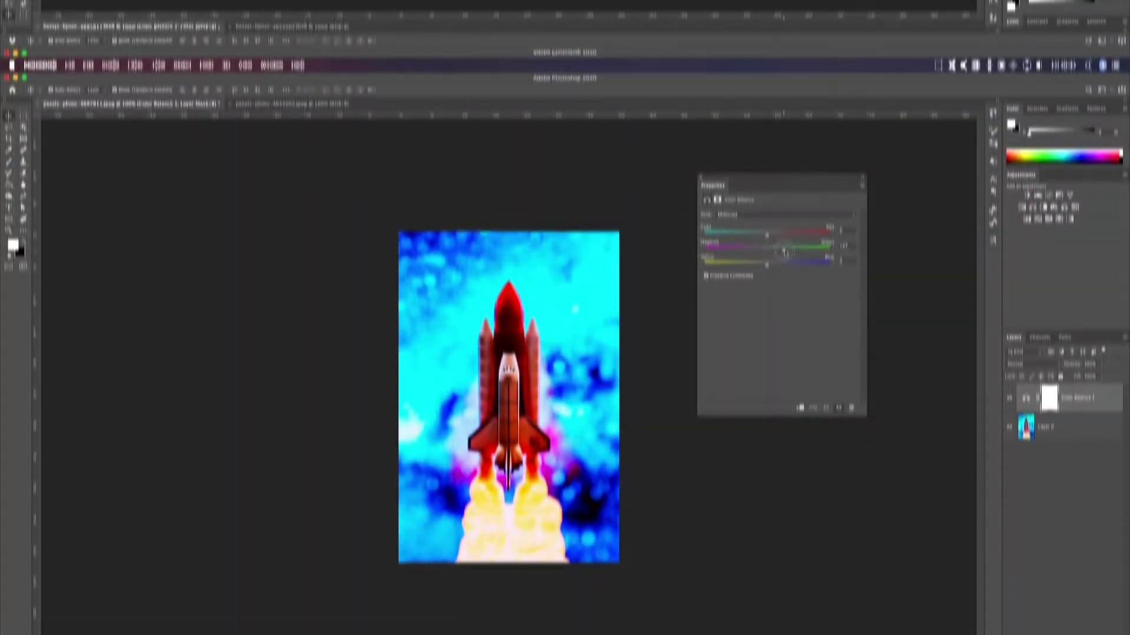
drag(768, 190, 792, 190)
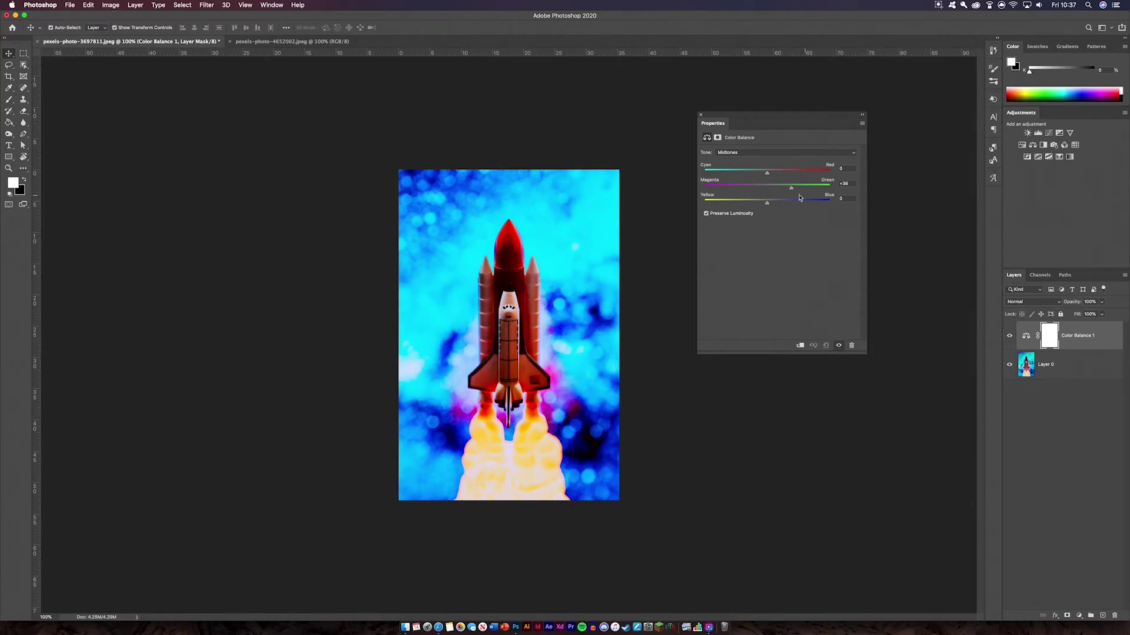
drag(767, 202, 785, 173)
click(700, 114)
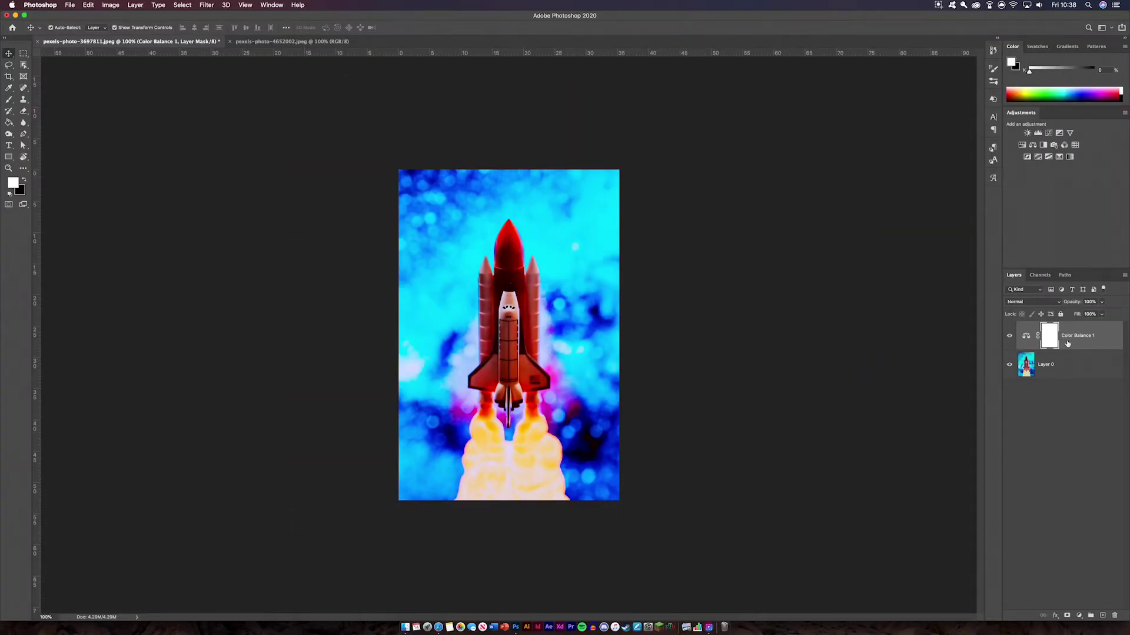
Toggle the Color Balance 1 layer's visibility to compare the whole rocket image before and after the adjustment
click(1009, 336)
click(1009, 336)
click(1009, 336)
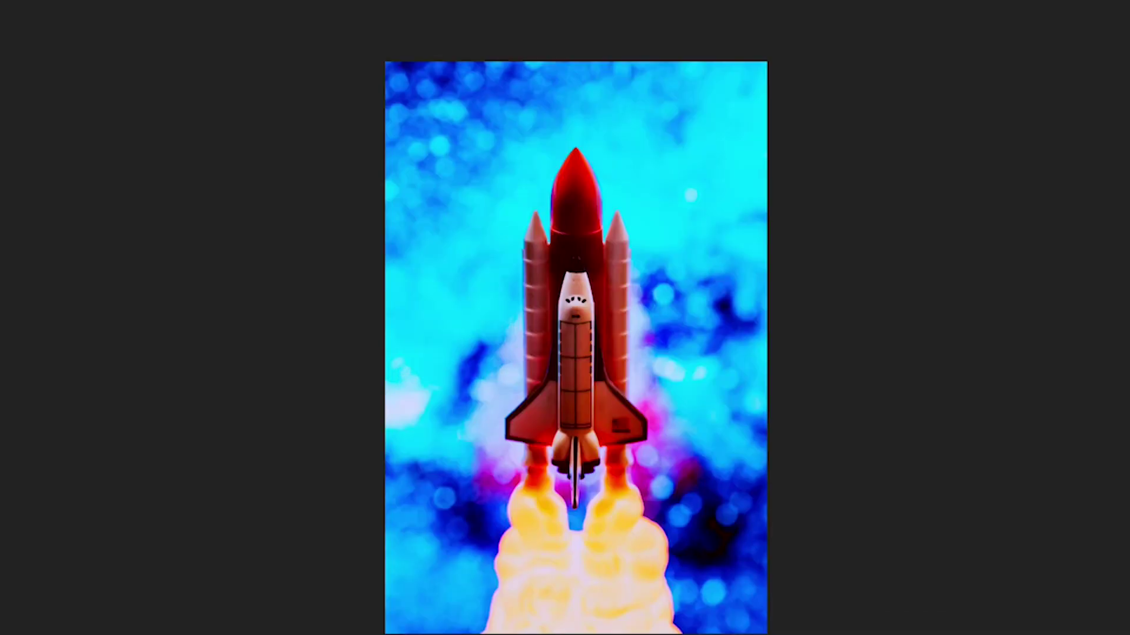
click(1010, 336)
click(1009, 336)
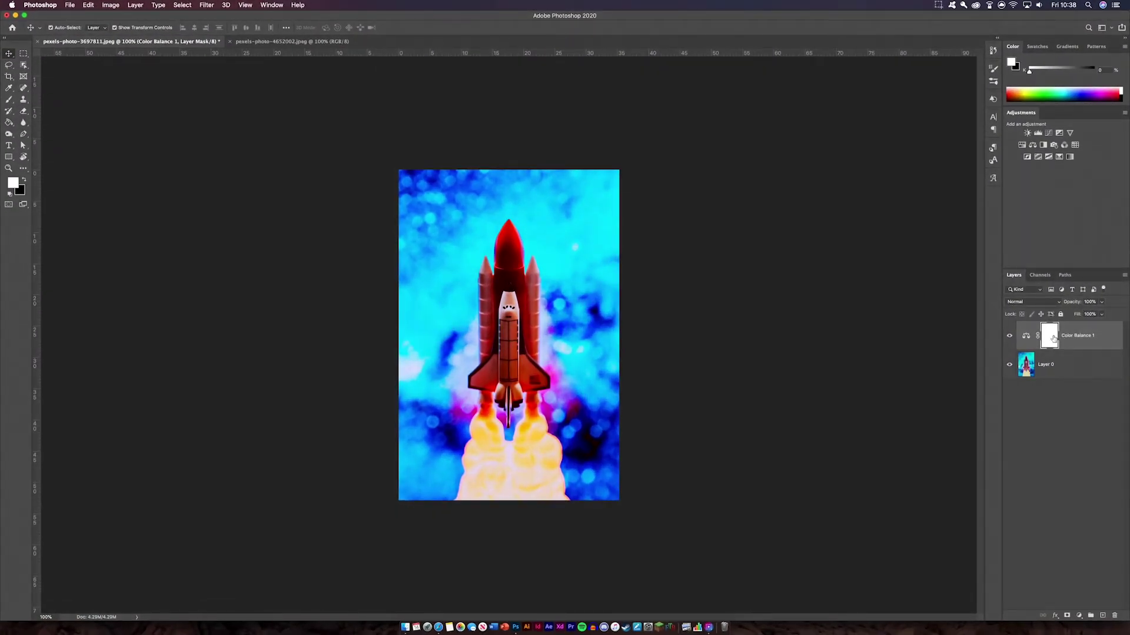
Invert the Color Balance 1 layer mask to black and brush white over the rocket so only it is adjusted
key(super+i)
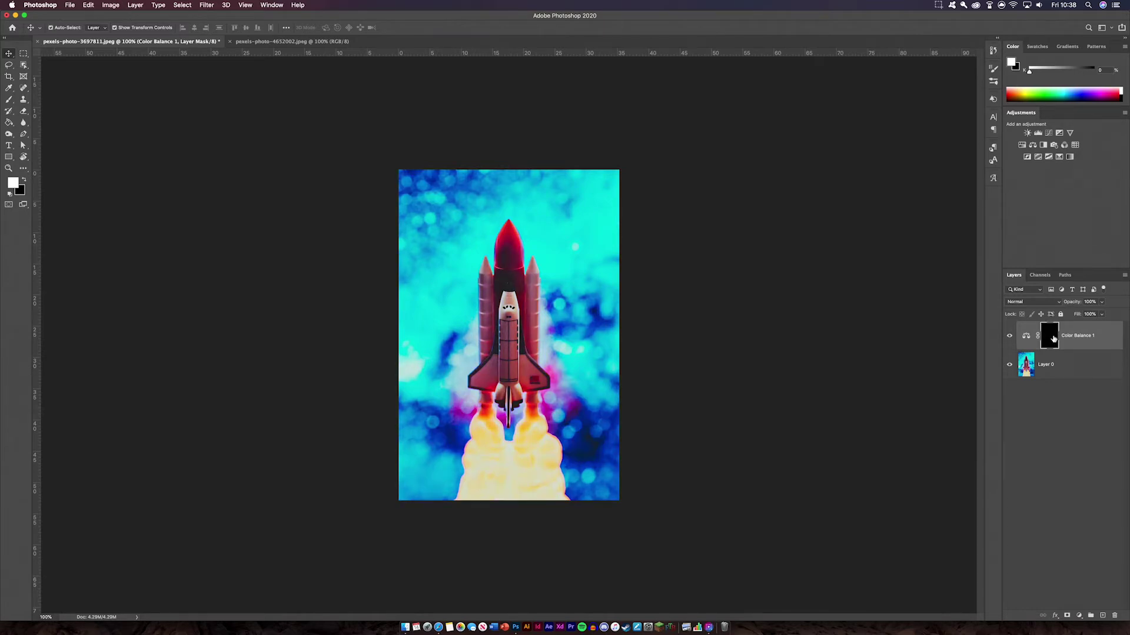
click(10, 101)
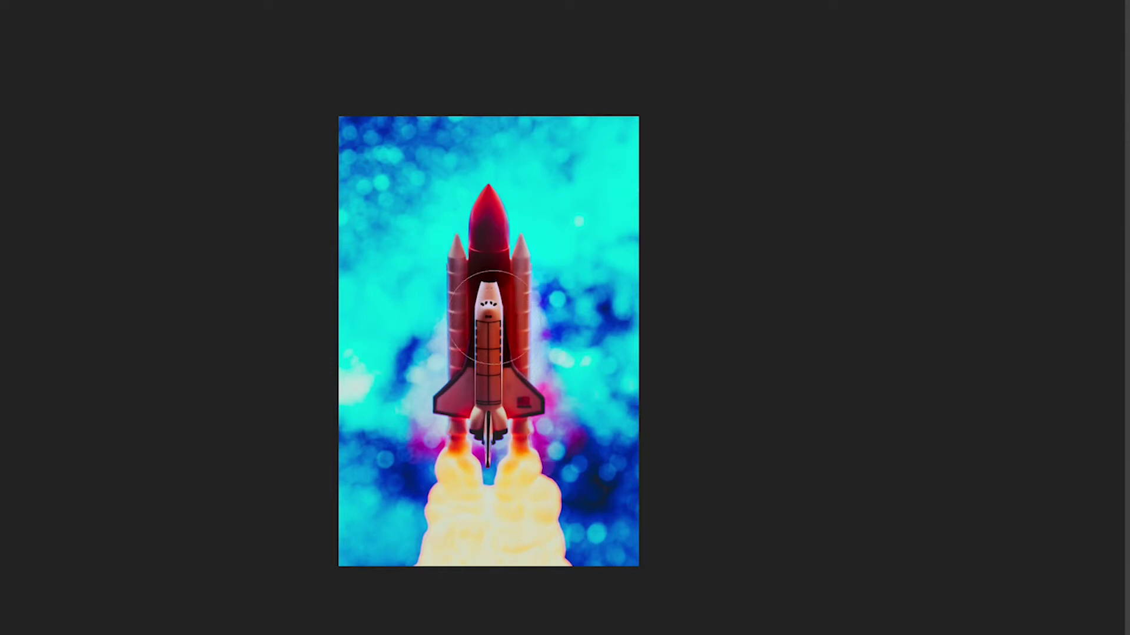
mouse_move(521, 397)
mouse_down()
mouse_move(456, 391)
mouse_move(471, 326)
mouse_move(464, 266)
mouse_move(483, 247)
mouse_move(484, 202)
mouse_move(475, 403)
mouse_move(457, 407)
mouse_move(517, 383)
mouse_move(527, 391)
mouse_move(509, 388)
mouse_move(584, 490)
mouse_up()
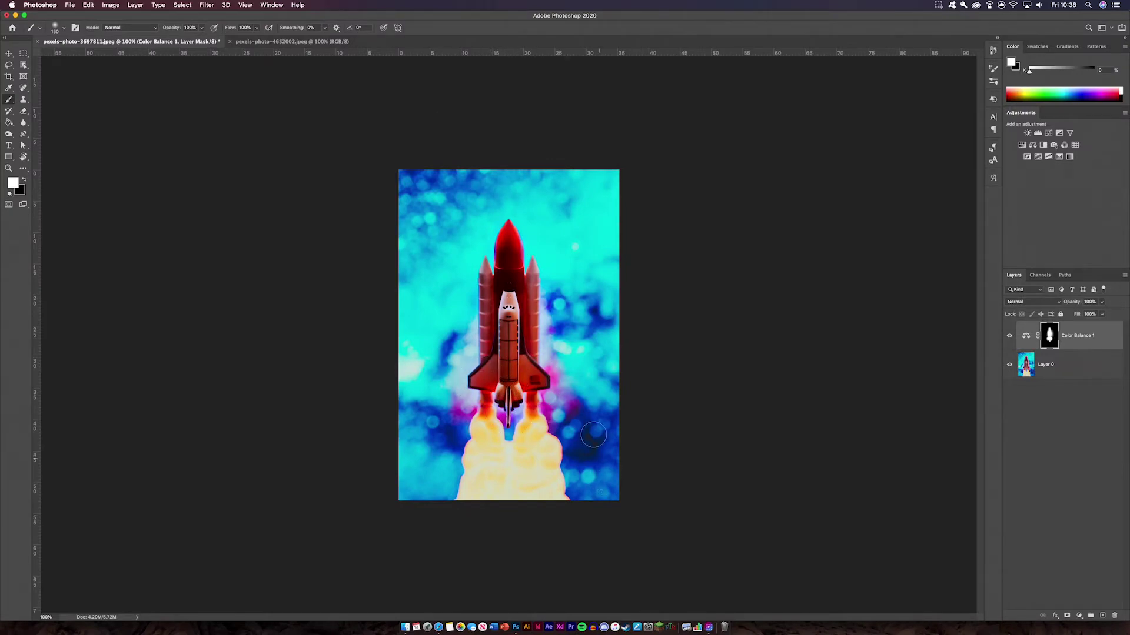
Toggle the masked Color Balance 1 layer's visibility to compare the rocket with and without the adjustment
click(1009, 337)
click(1008, 338)
click(1008, 337)
click(1008, 337)
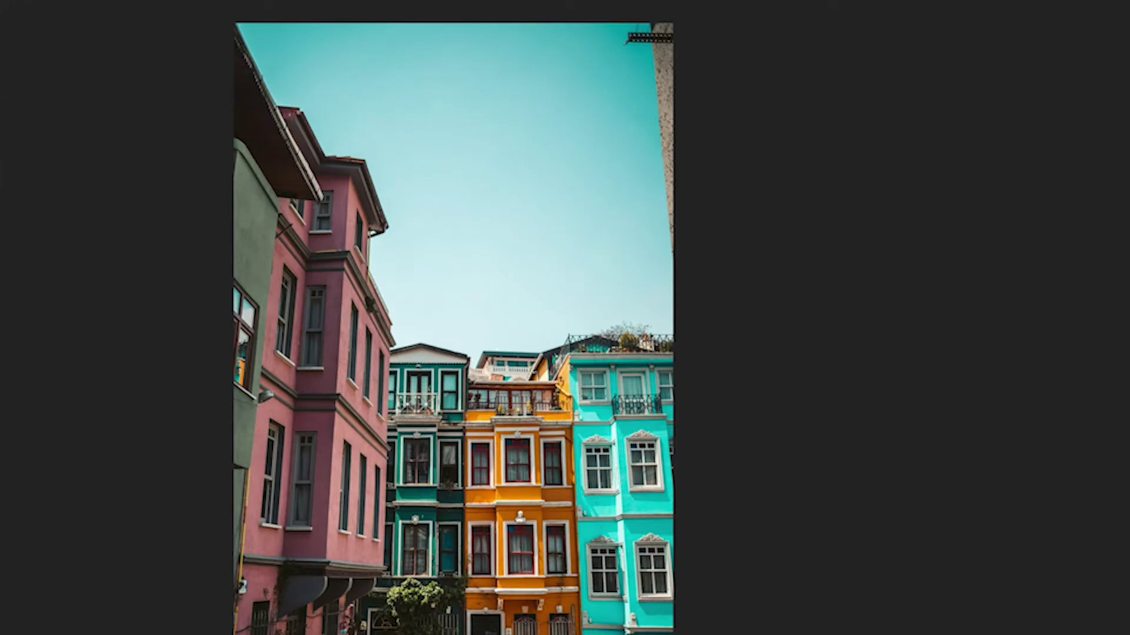
Add a Color Balance adjustment layer to the colorful buildings photo and shift its shadows to -100 cyan
click(1080, 615)
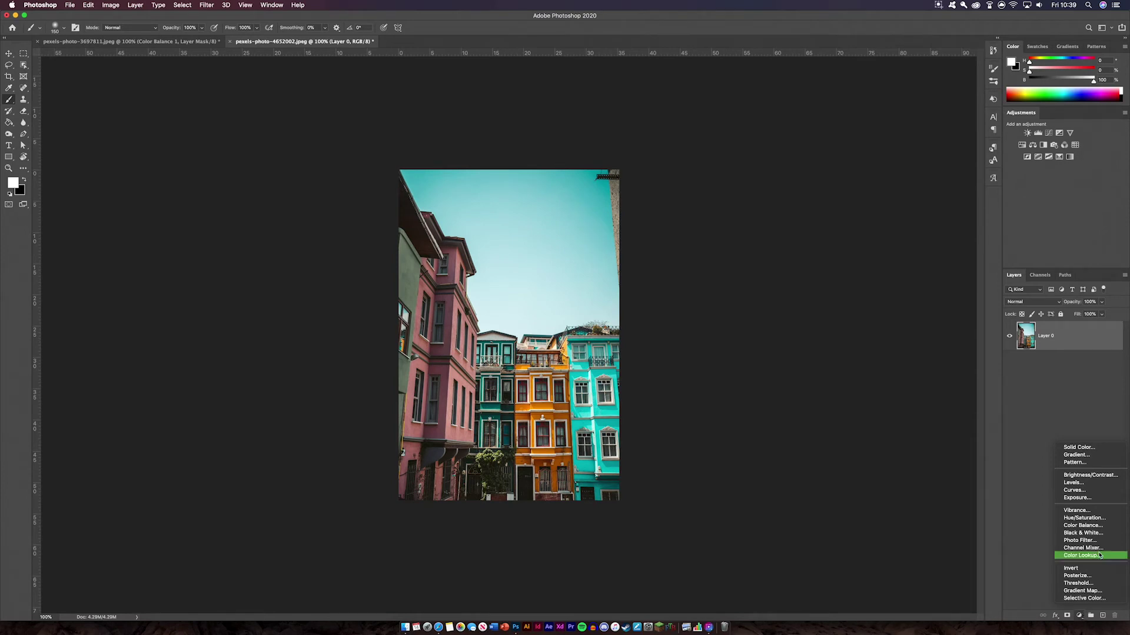
click(1082, 526)
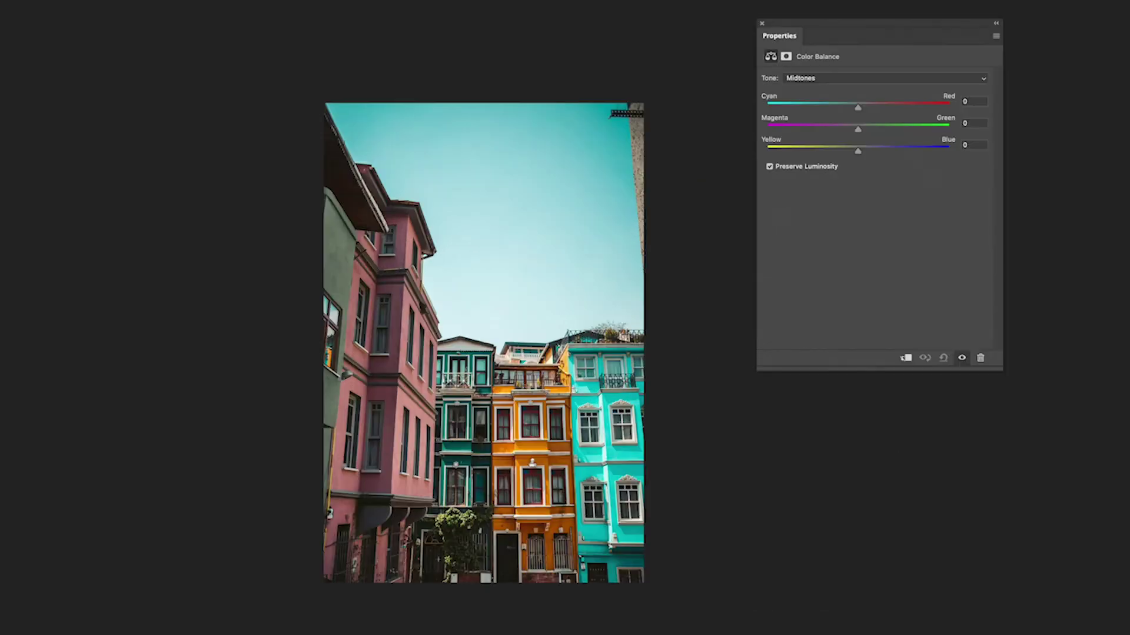
click(866, 79)
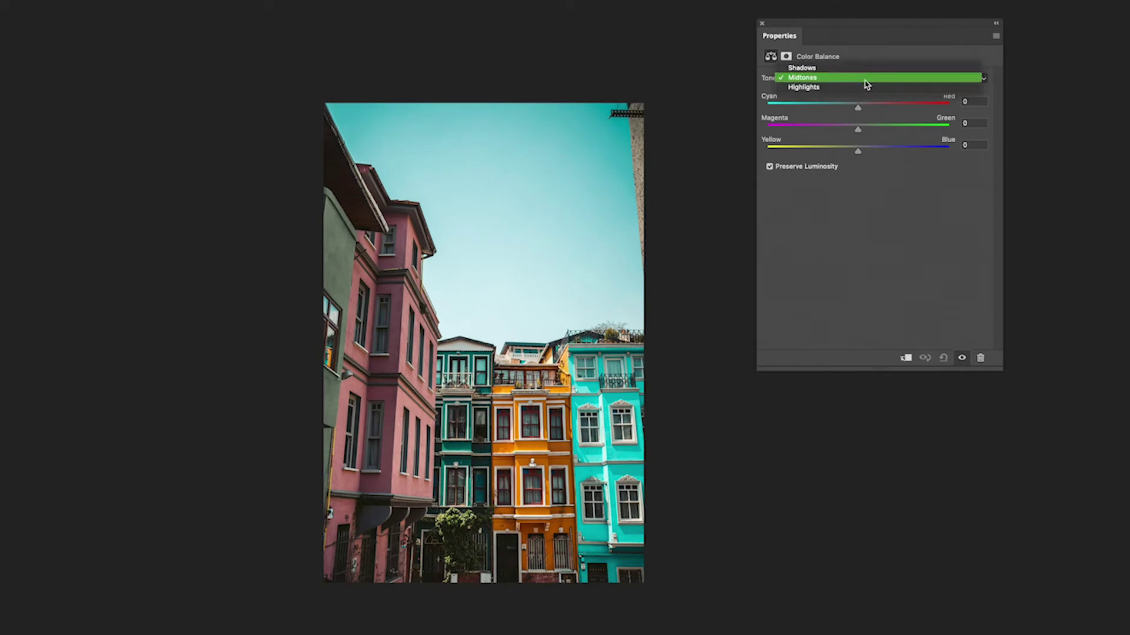
click(859, 72)
drag(857, 113, 765, 101)
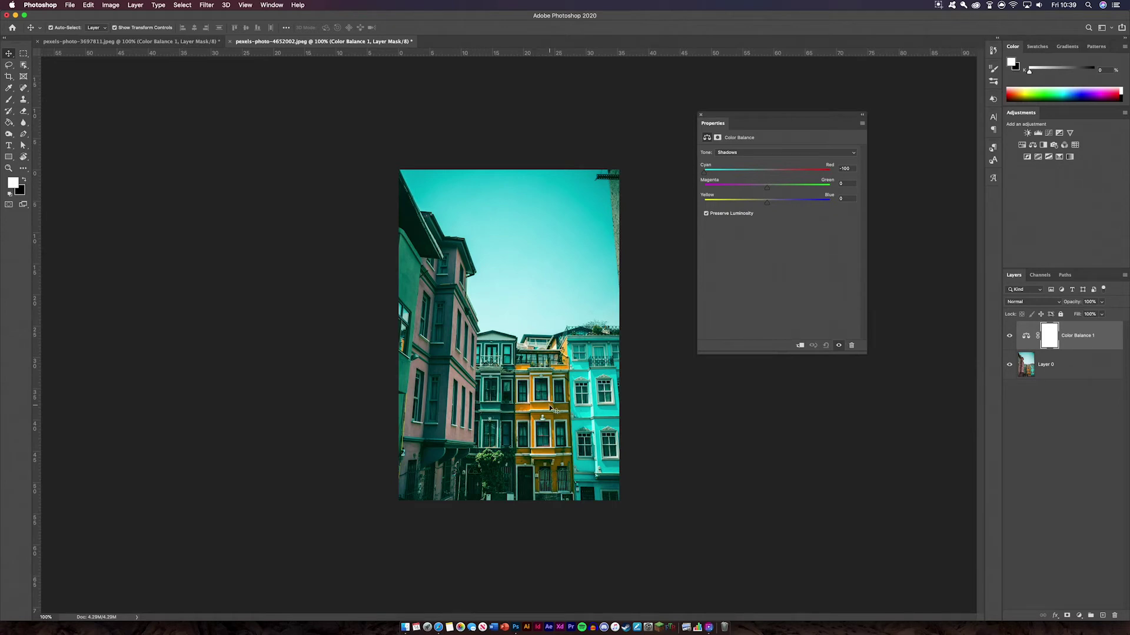
Set the buildings photo's Color Balance shadows to +65 red and +48 green
drag(713, 173, 808, 171)
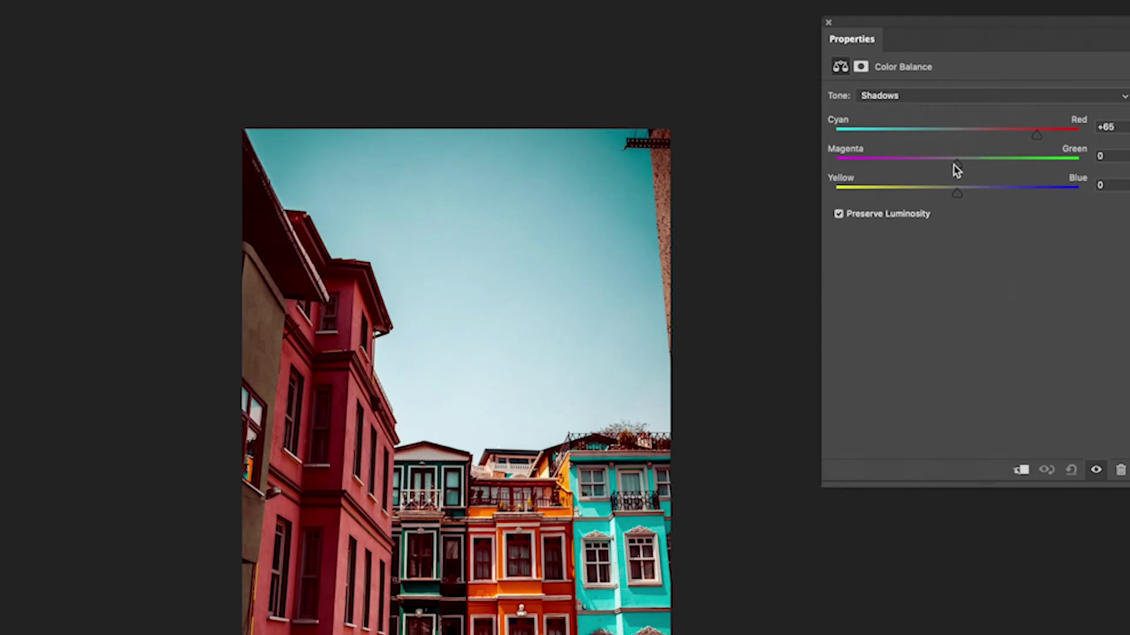
mouse_move(766, 188)
mouse_down()
mouse_move(786, 190)
mouse_move(774, 189)
mouse_up()
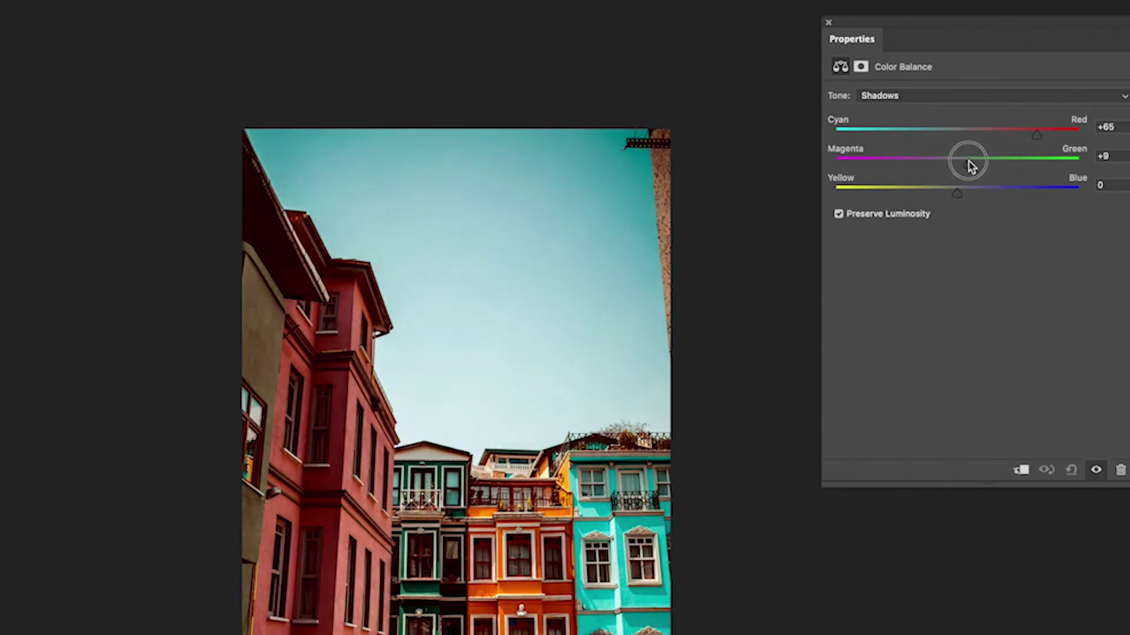
drag(969, 166, 1016, 164)
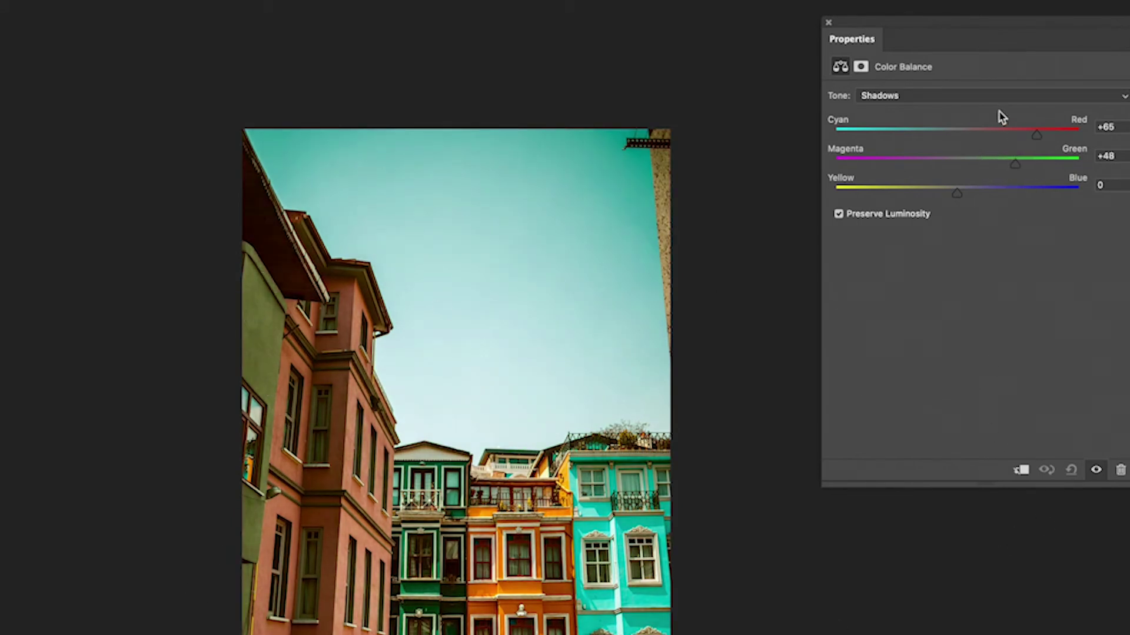
Add +67 blue to the Color Balance shadows and set the highlights to +37 red, -38 magenta and +52 blue
drag(946, 192, 1042, 195)
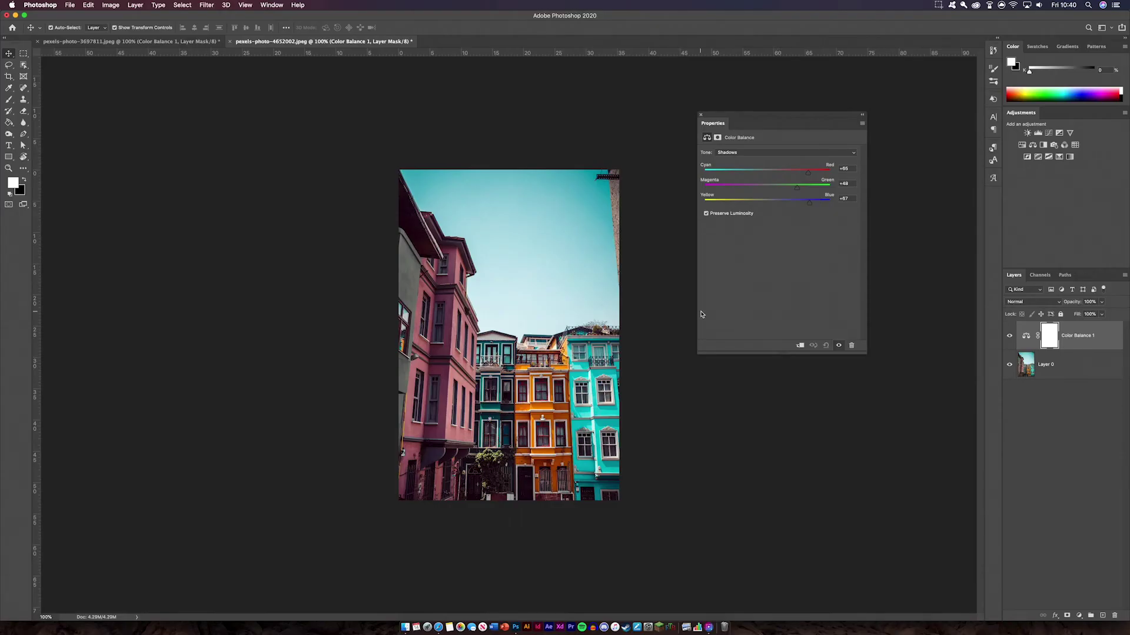
click(765, 152)
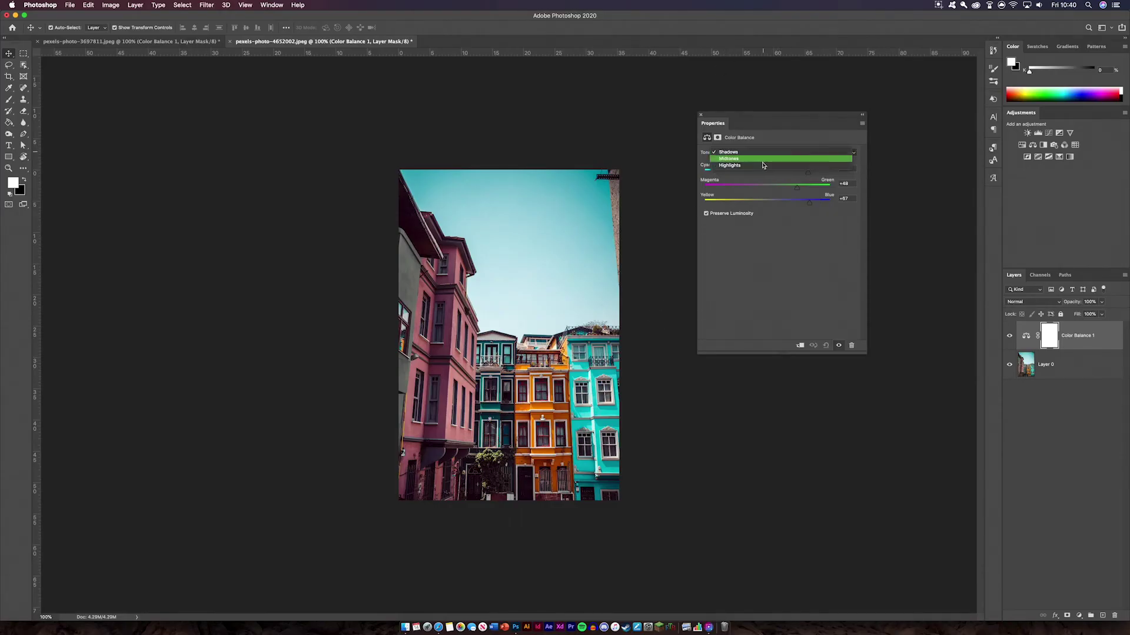
click(765, 171)
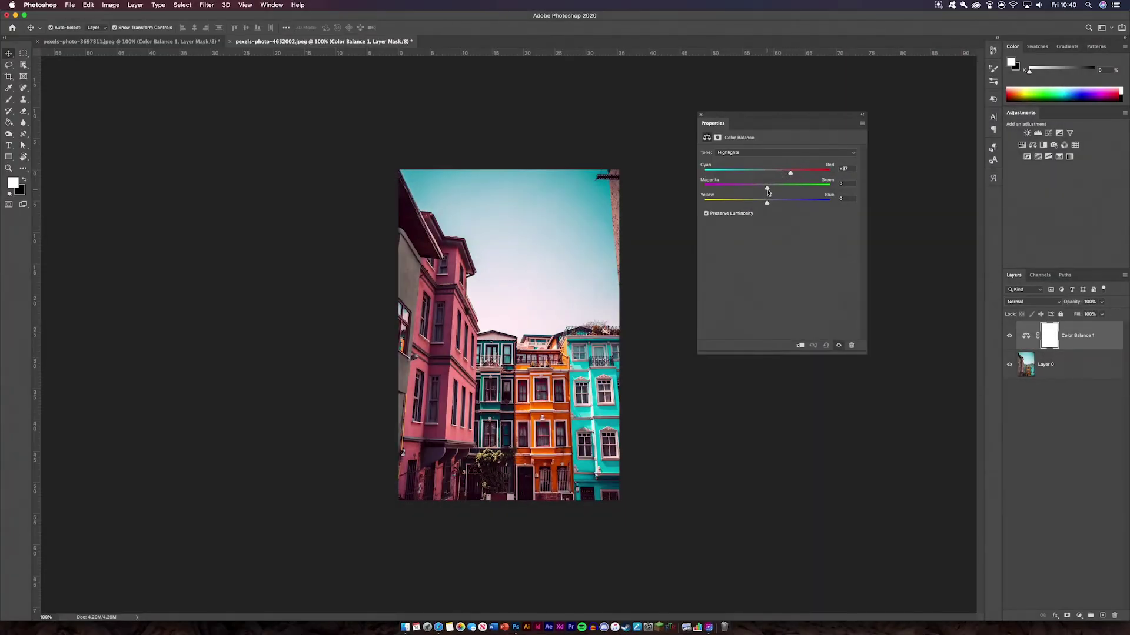
drag(767, 193, 800, 201)
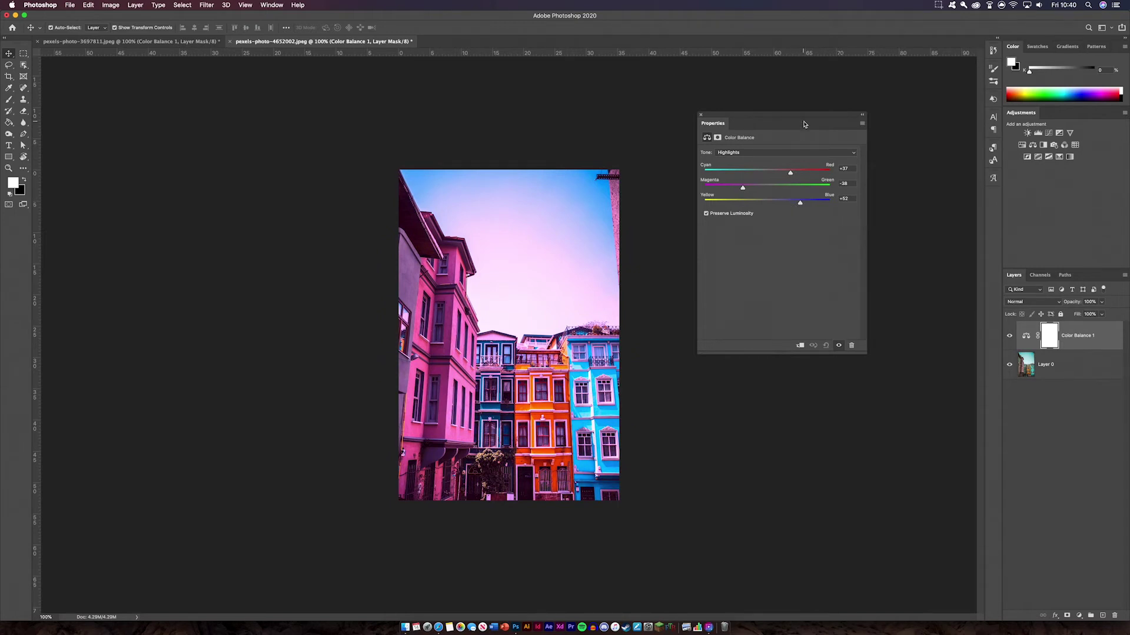
Set the Color Balance midtones to -63 cyan, -58 magenta and about +86 blue
click(786, 154)
click(776, 146)
mouse_move(769, 173)
mouse_down()
mouse_move(729, 174)
mouse_move(800, 184)
mouse_move(725, 183)
mouse_move(773, 185)
mouse_up()
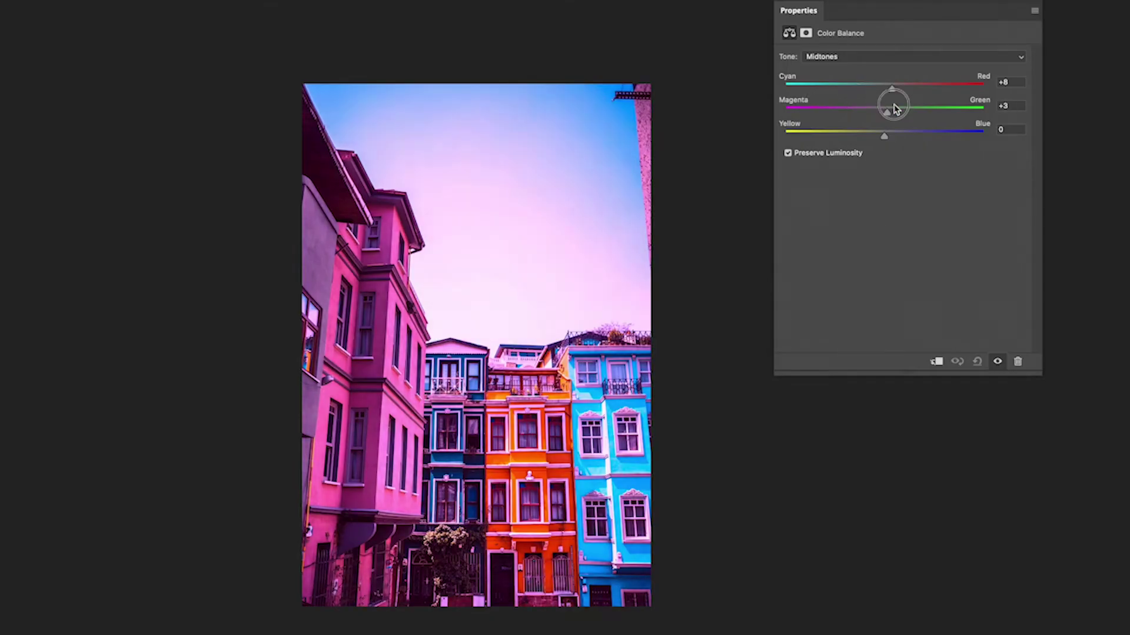
drag(894, 108, 822, 111)
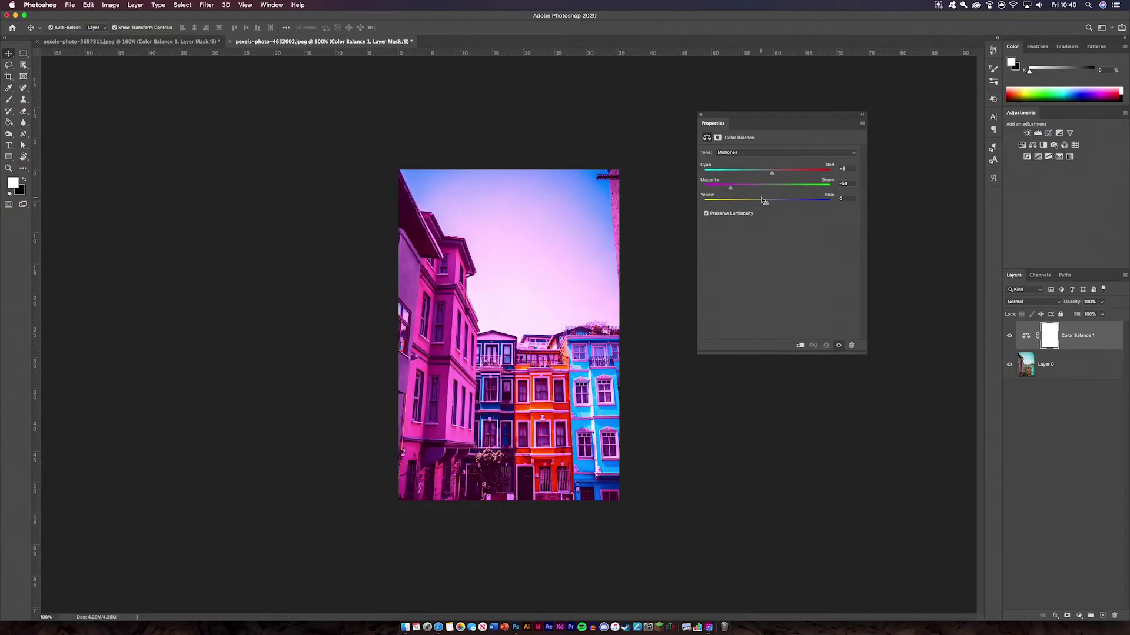
drag(763, 201, 821, 201)
drag(772, 172, 729, 173)
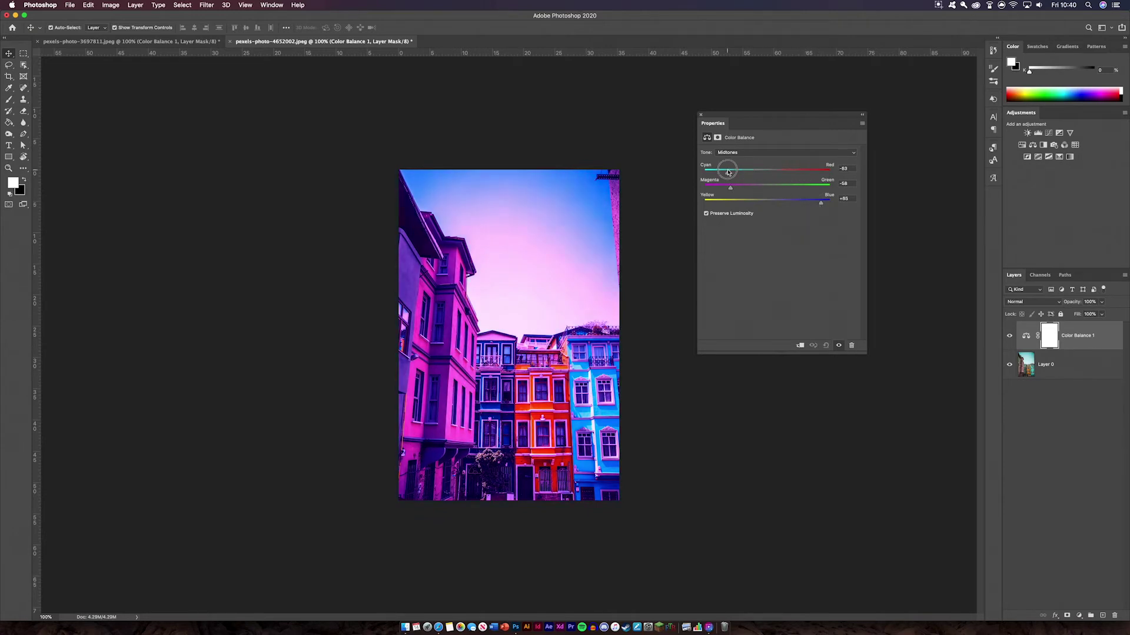
Close the Color Balance properties and toggle the adjustment layer's visibility to compare the buildings photo with and without it
click(698, 116)
click(1010, 336)
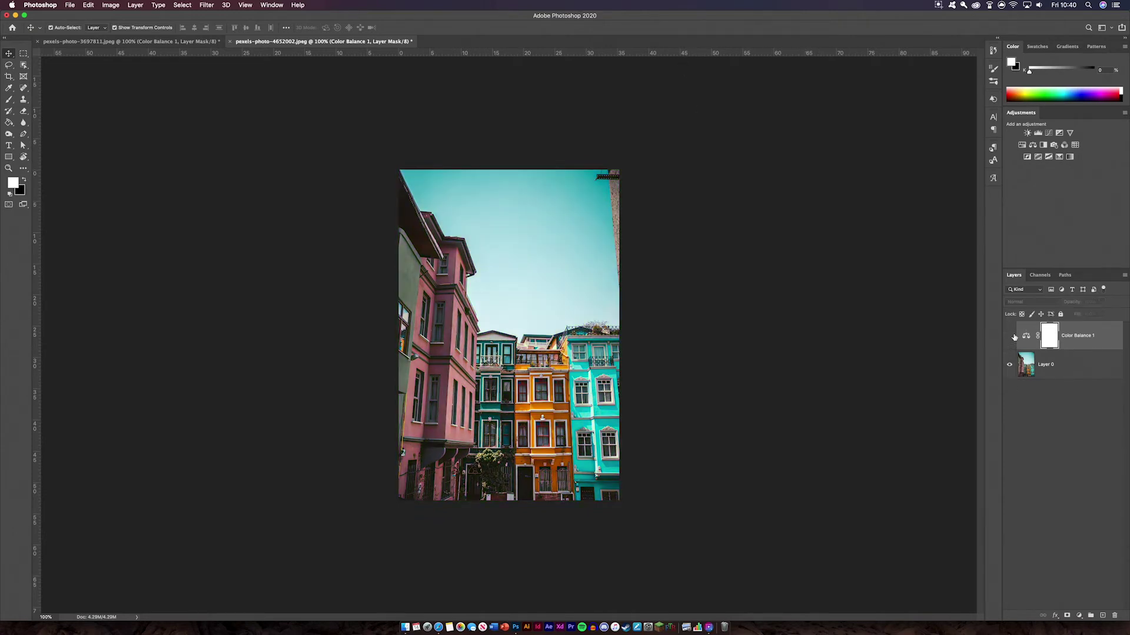
click(1009, 335)
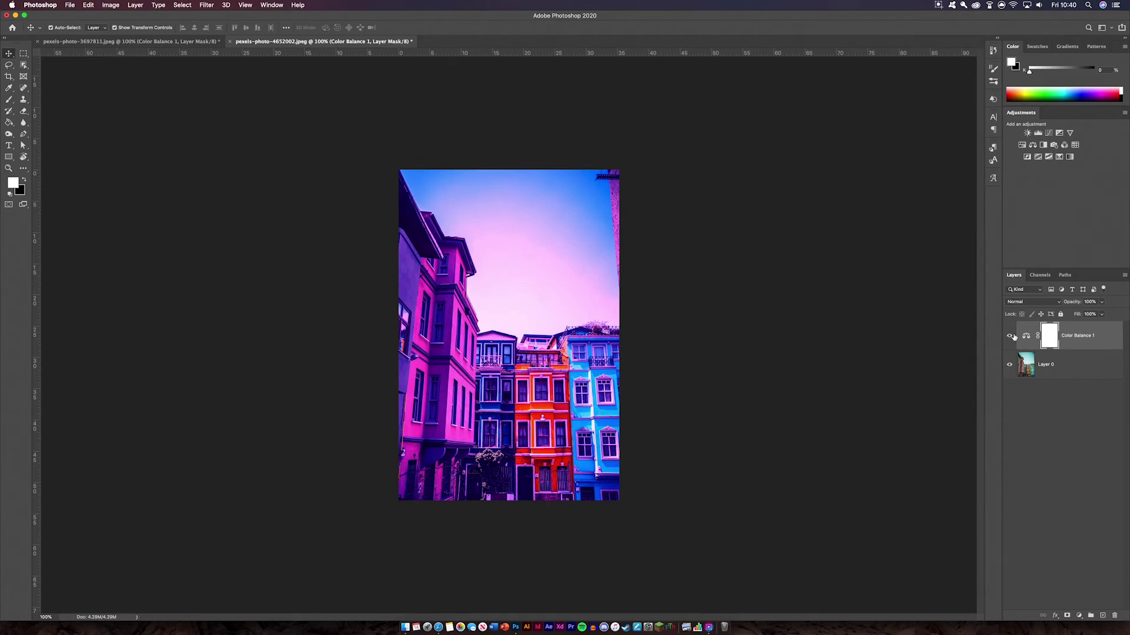
click(1012, 337)
click(1012, 336)
click(1010, 337)
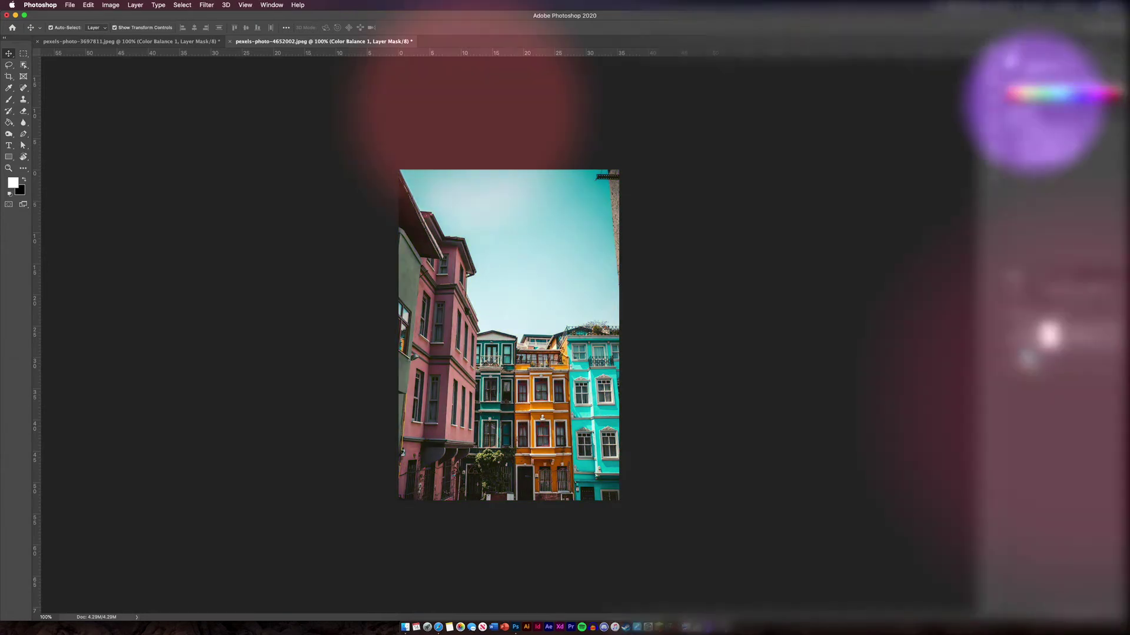
click(1009, 336)
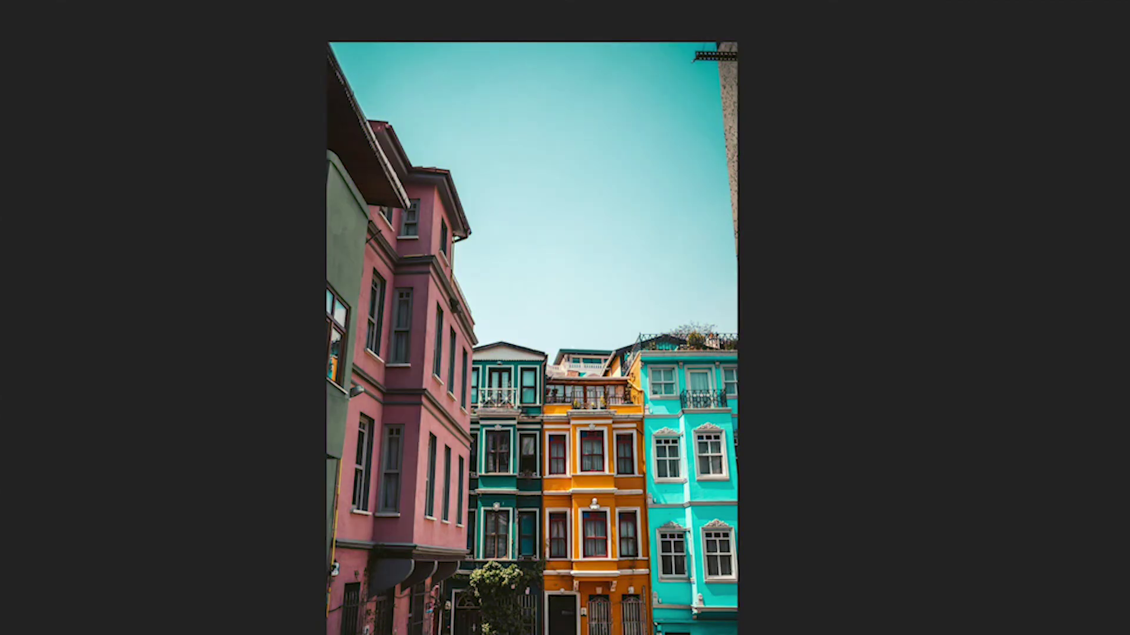
Invert the Color Balance 1 mask to black and brush white over the narrow grey-green building and the turquoise building
mouse_move(329, 168)
mouse_down()
mouse_move(337, 238)
mouse_move(308, 422)
mouse_up()
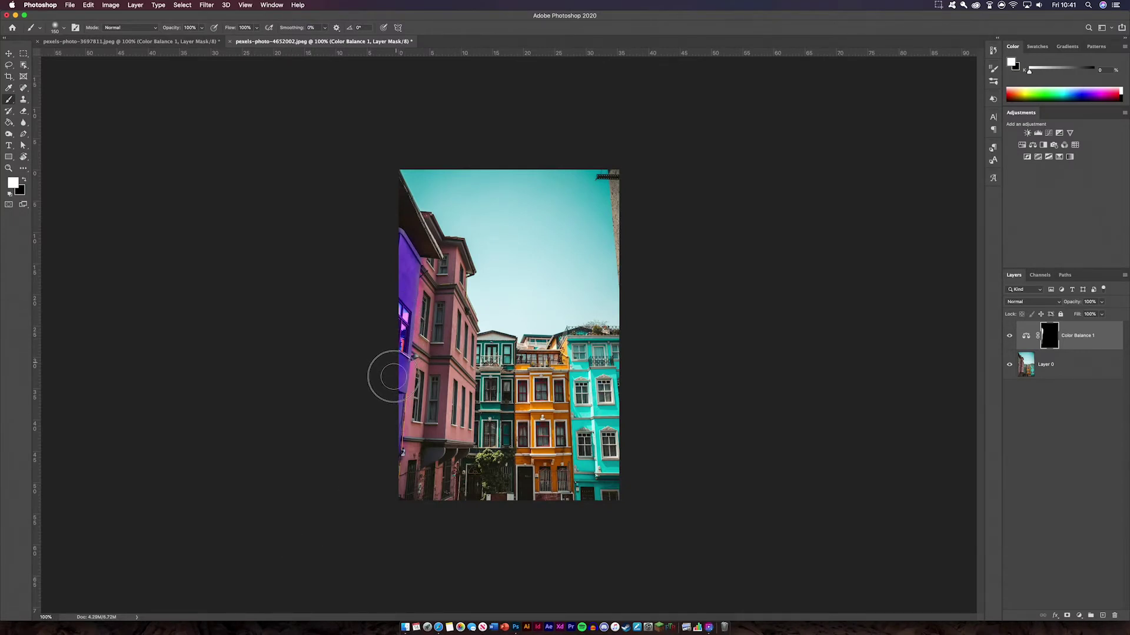
click(389, 410)
drag(1068, 301, 1063, 306)
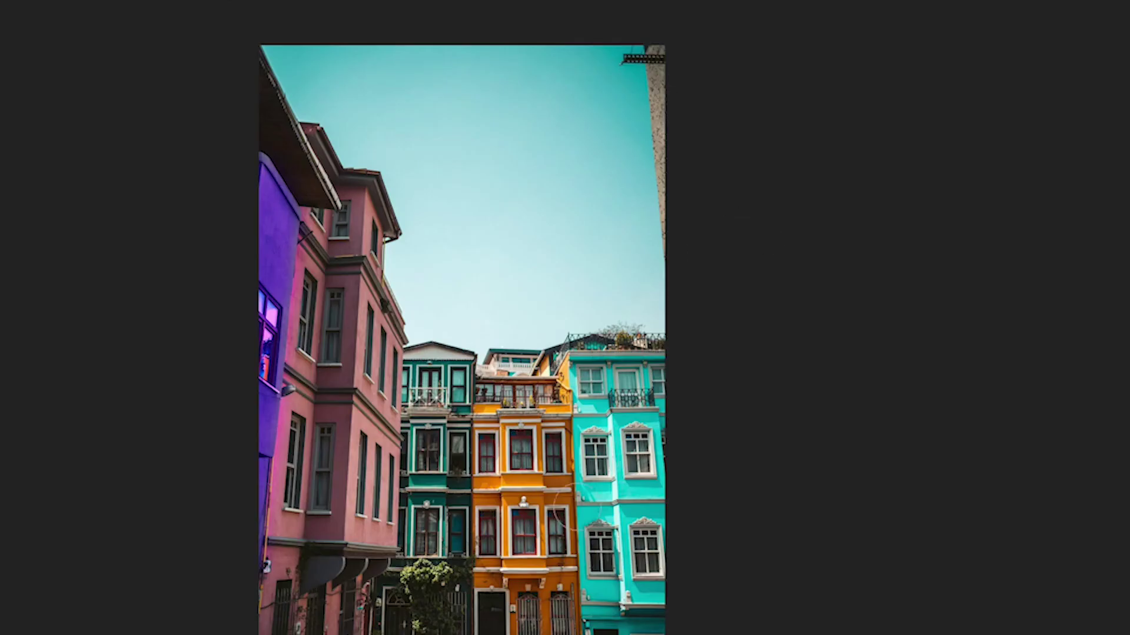
mouse_move(610, 618)
mouse_down()
mouse_move(582, 465)
mouse_move(594, 359)
mouse_move(652, 355)
mouse_move(652, 532)
mouse_up()
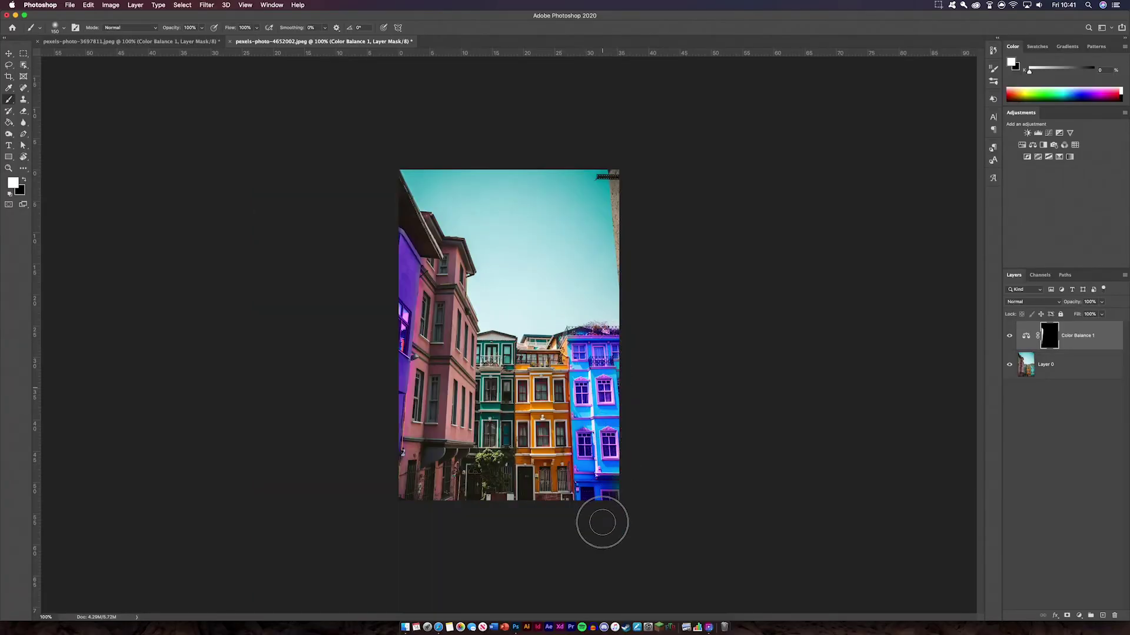
Try lowering the Color Balance 1 layer's opacity to 59%, and return opacity and fill to 100%
drag(1072, 302, 1076, 303)
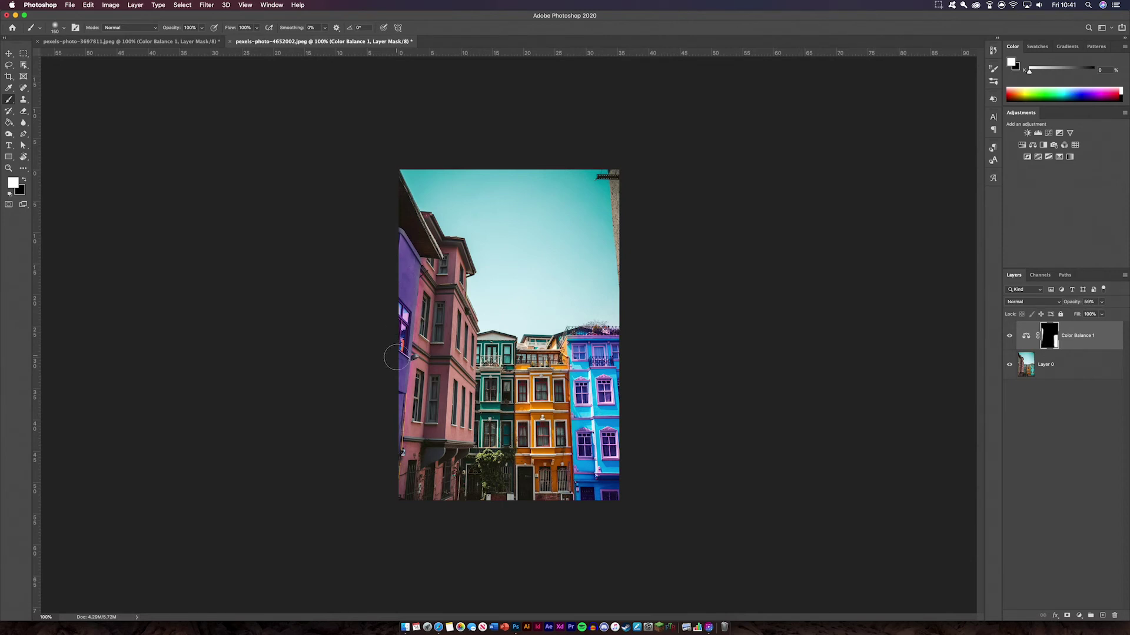
drag(1071, 302, 978, 313)
drag(1078, 316, 1103, 315)
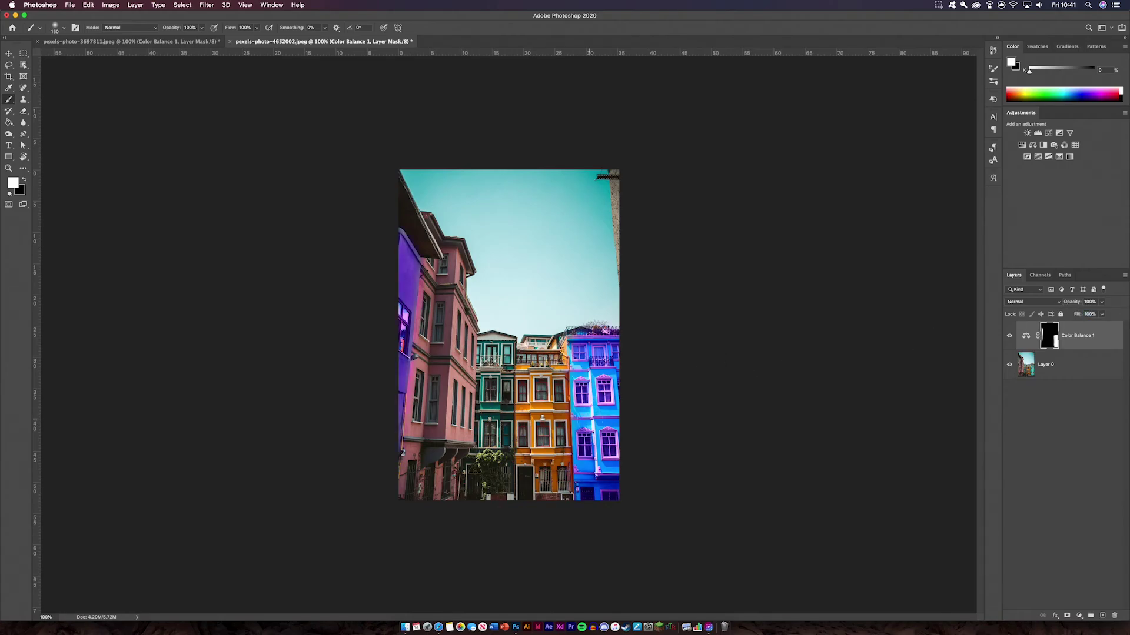
Brush white over the orange building on the Color Balance 1 mask, and delete that layer mask
mouse_move(544, 391)
mouse_down()
mouse_move(548, 501)
mouse_move(563, 492)
mouse_move(565, 463)
mouse_move(562, 377)
mouse_move(548, 351)
mouse_move(526, 369)
mouse_move(529, 484)
mouse_up()
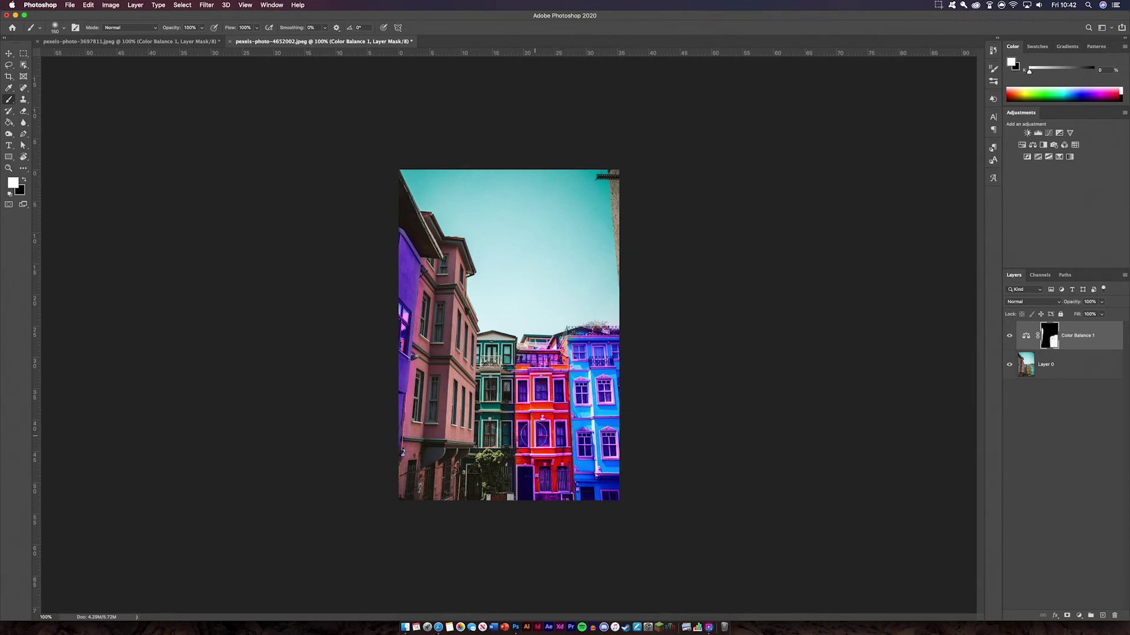
right_click(1040, 335)
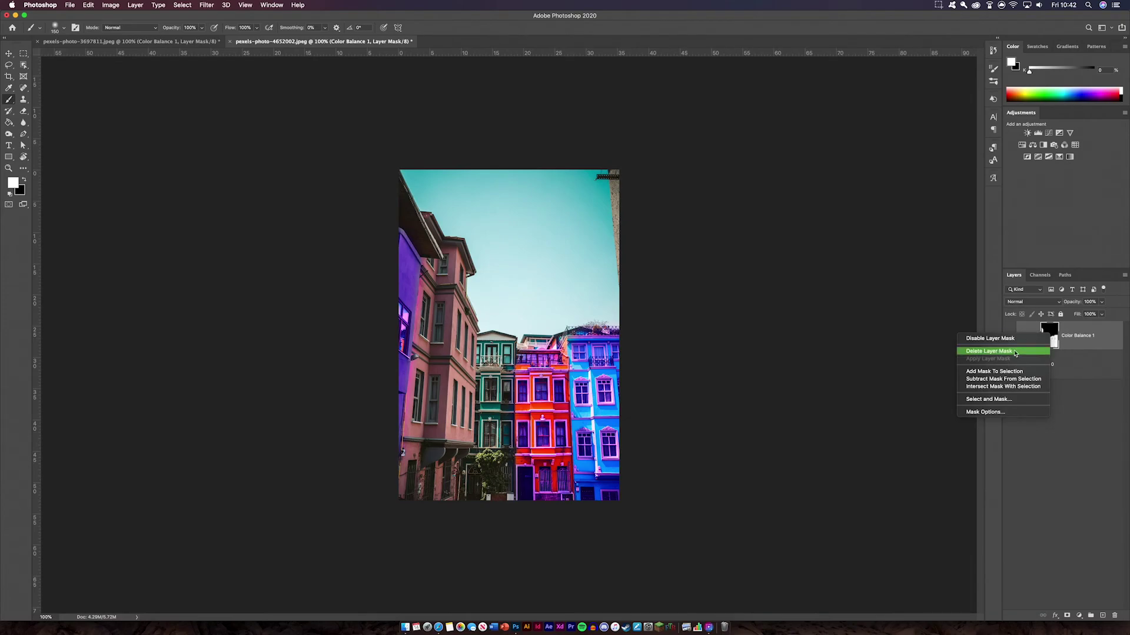
click(1031, 349)
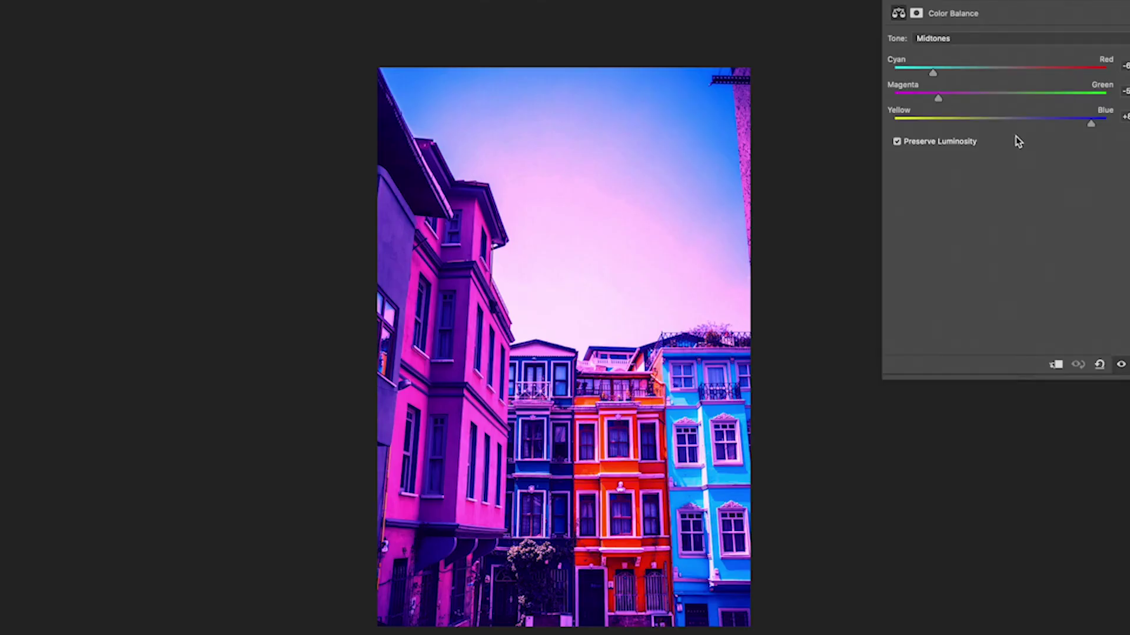
Set the Color Balance midtones to +100 red, +81 green and -100 yellow
drag(938, 98, 1086, 97)
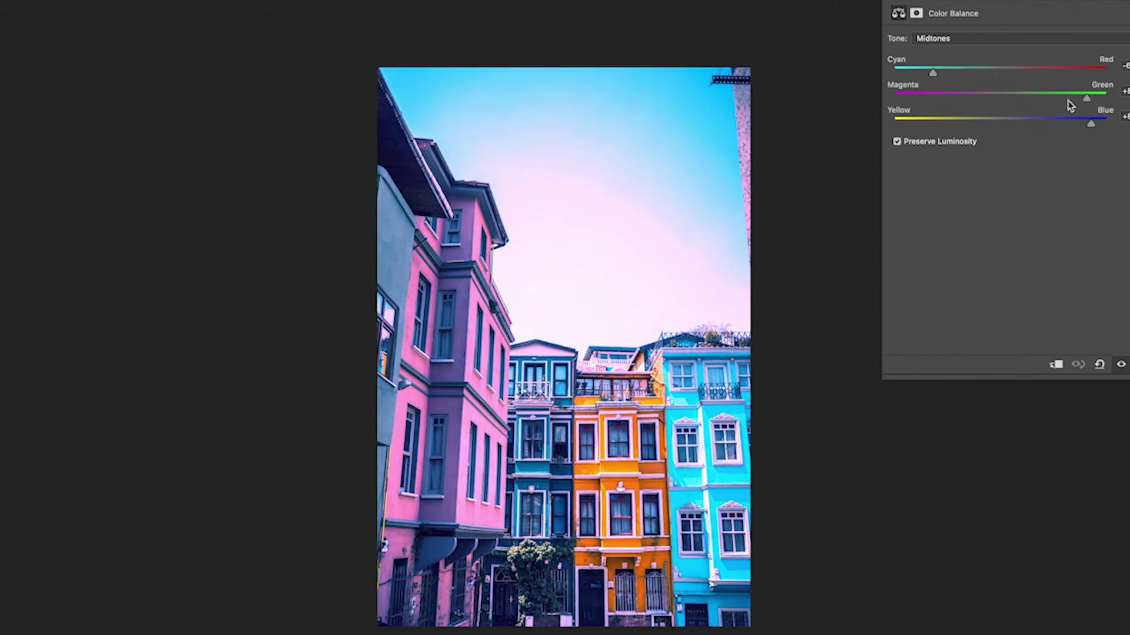
drag(943, 72, 1119, 80)
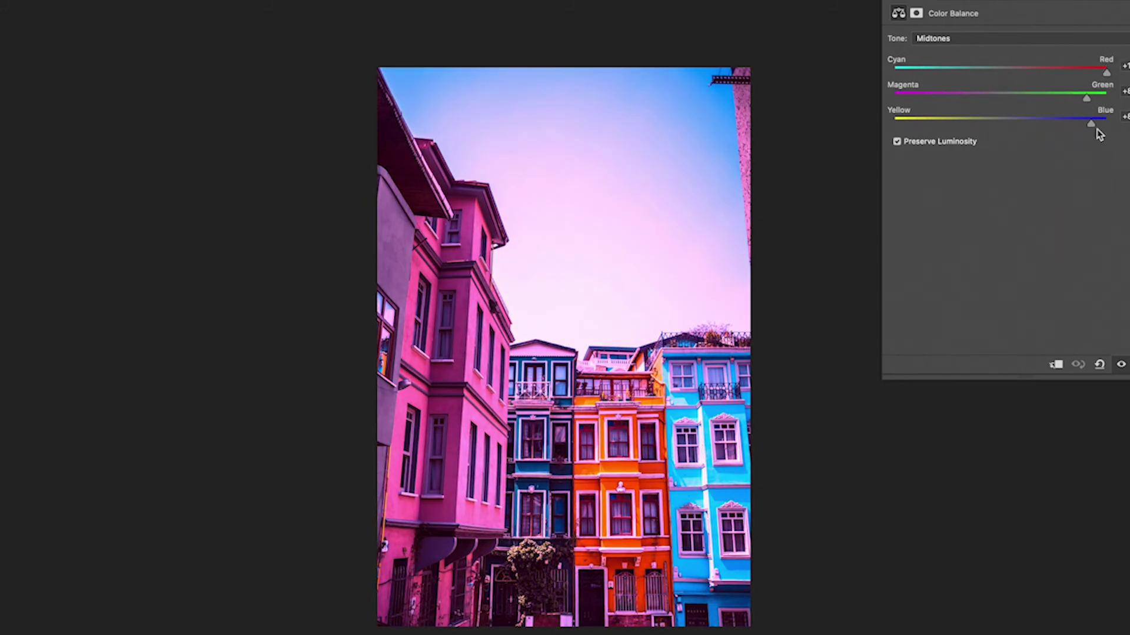
drag(1092, 125, 880, 112)
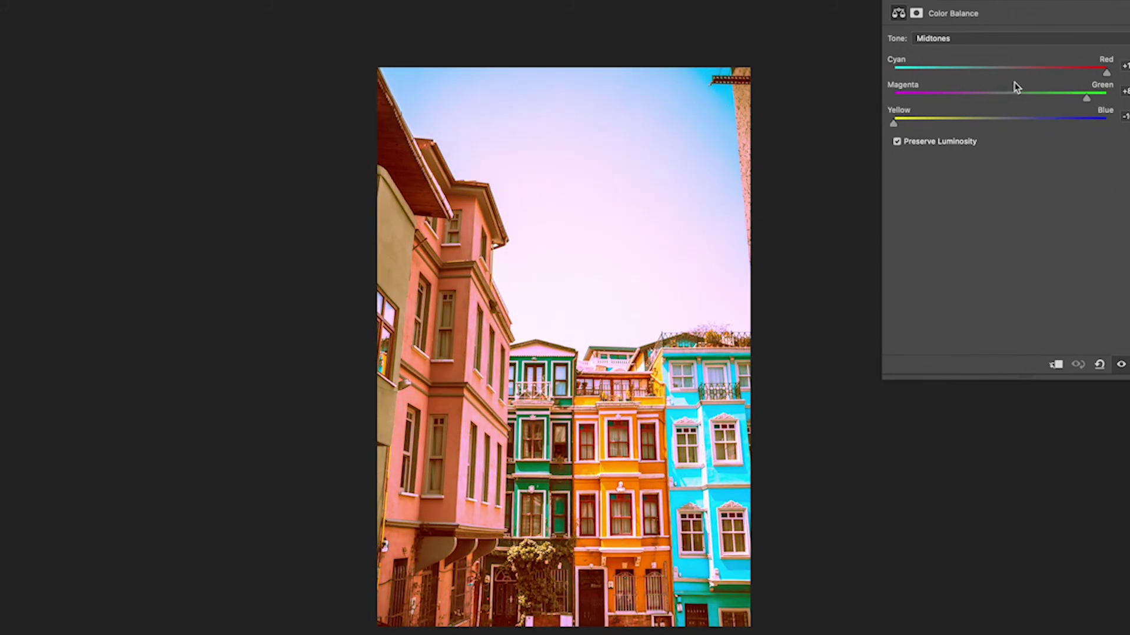
Set the Color Balance shadows to +45 red, +62 green and -100 yellow
click(993, 39)
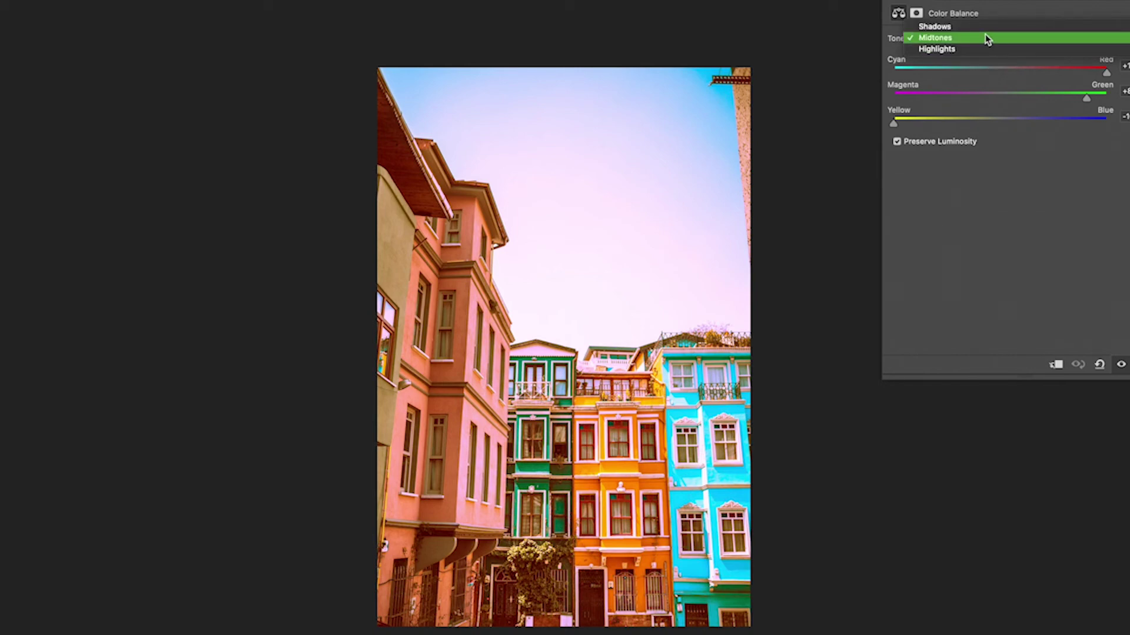
click(987, 27)
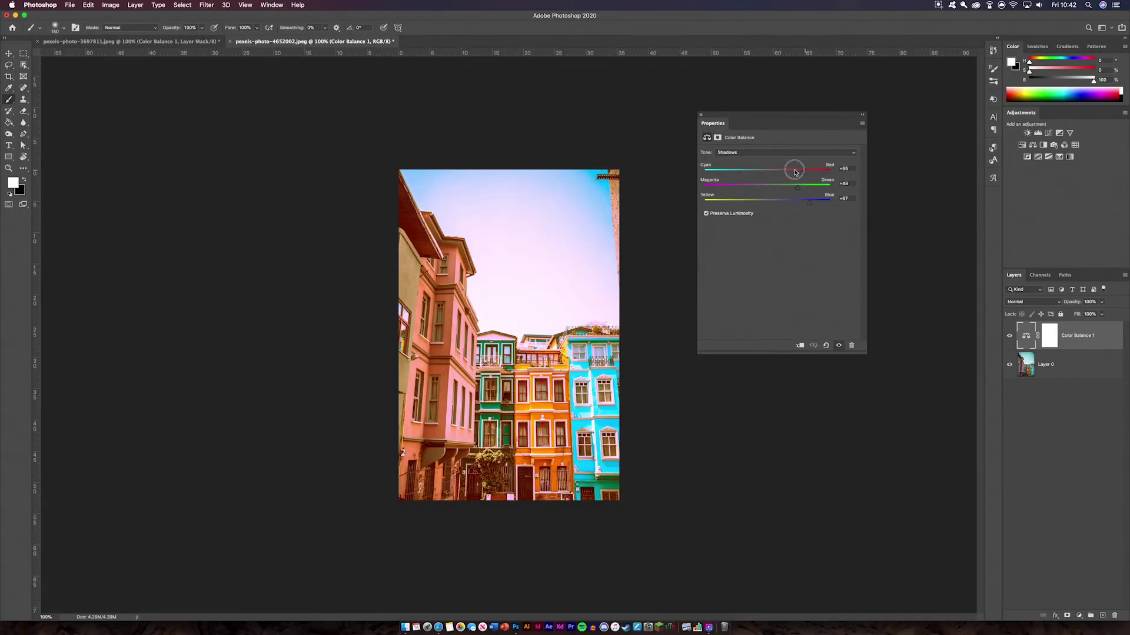
drag(795, 172, 759, 202)
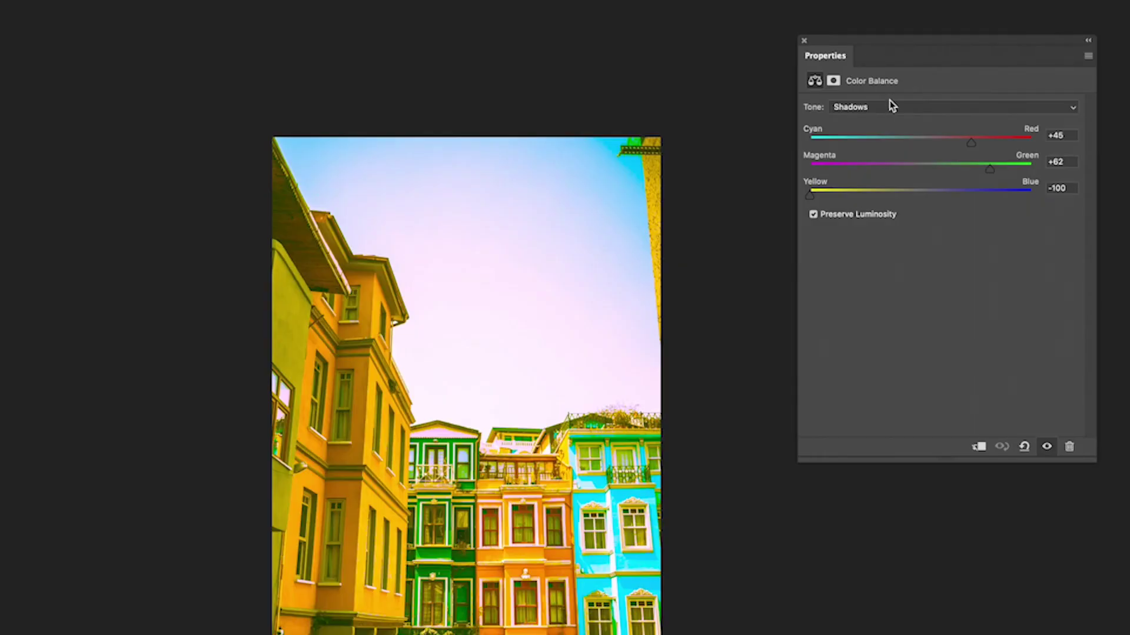
Set the Color Balance highlights to -52 cyan, -41 magenta and -89 yellow
click(748, 153)
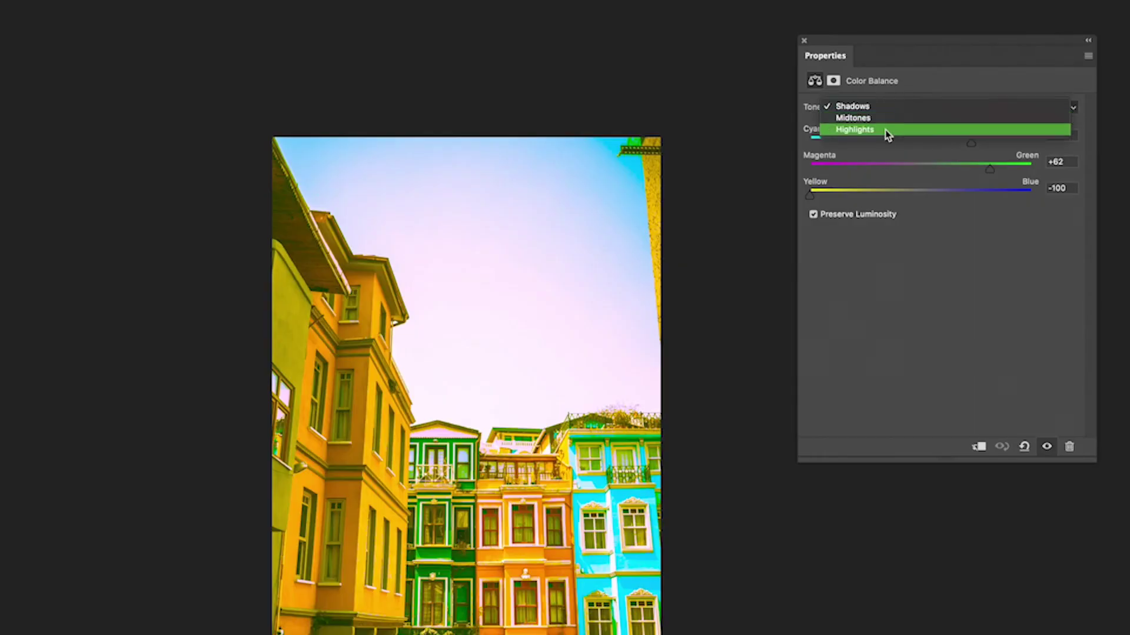
click(748, 166)
mouse_move(878, 169)
mouse_down()
mouse_move(963, 166)
mouse_move(821, 173)
mouse_move(874, 170)
mouse_up()
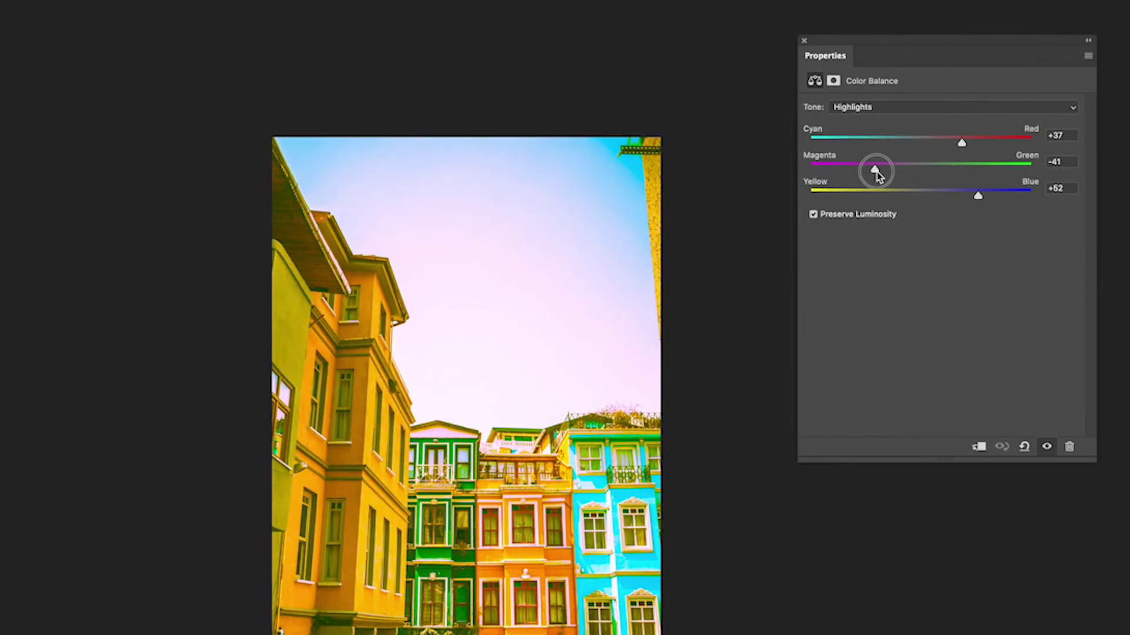
drag(966, 146, 864, 144)
mouse_move(978, 197)
mouse_down()
mouse_move(874, 197)
mouse_move(958, 204)
mouse_up()
drag(788, 206, 713, 213)
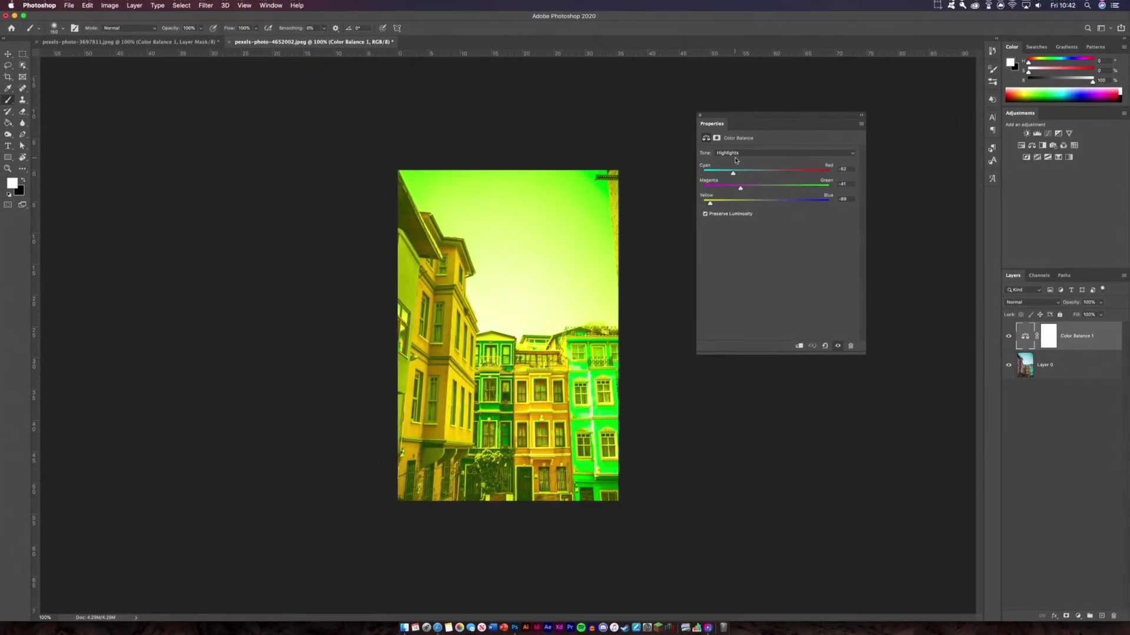
Change the Color Balance midtones to +100 red, -31 magenta and +100 blue, and close the adjustment's properties
click(736, 152)
click(736, 146)
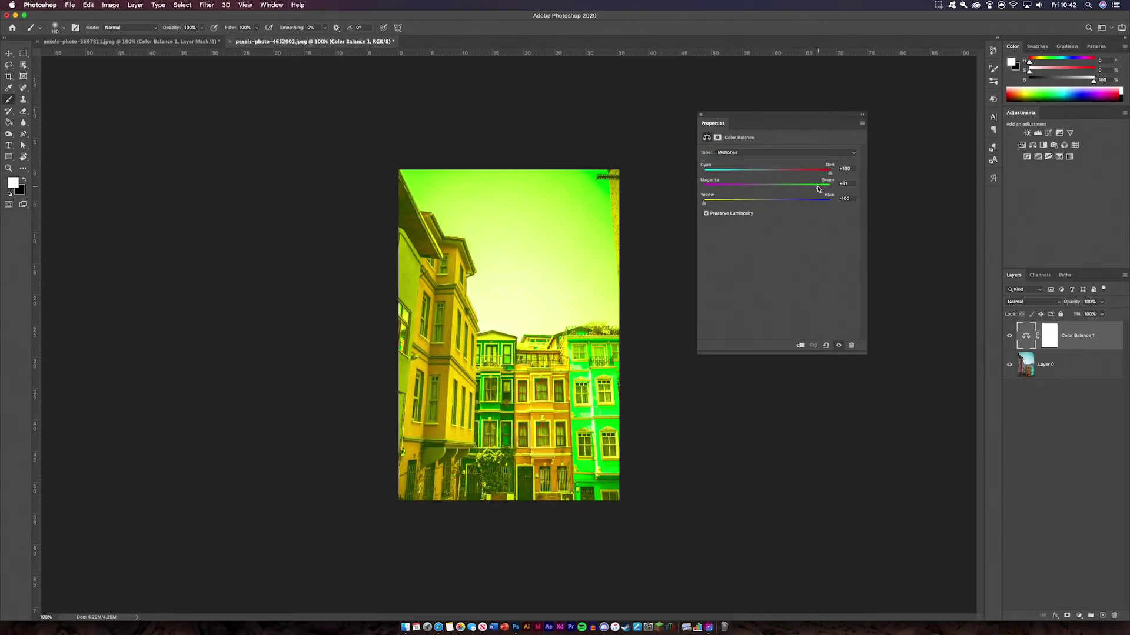
drag(818, 188, 748, 189)
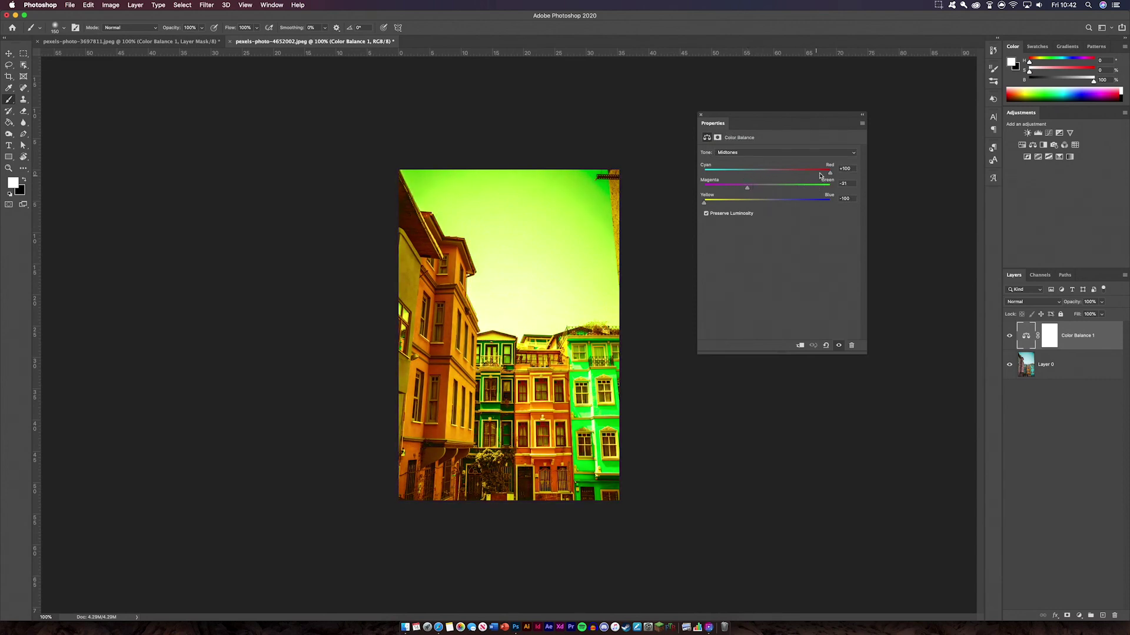
drag(819, 175, 909, 176)
drag(704, 202, 830, 201)
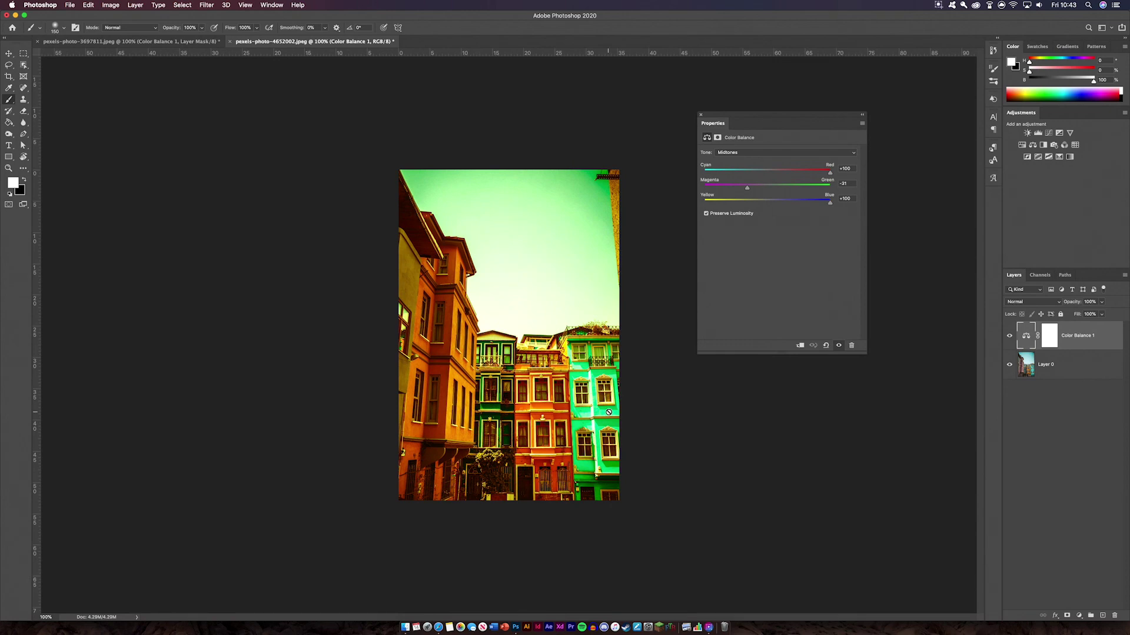
click(700, 116)
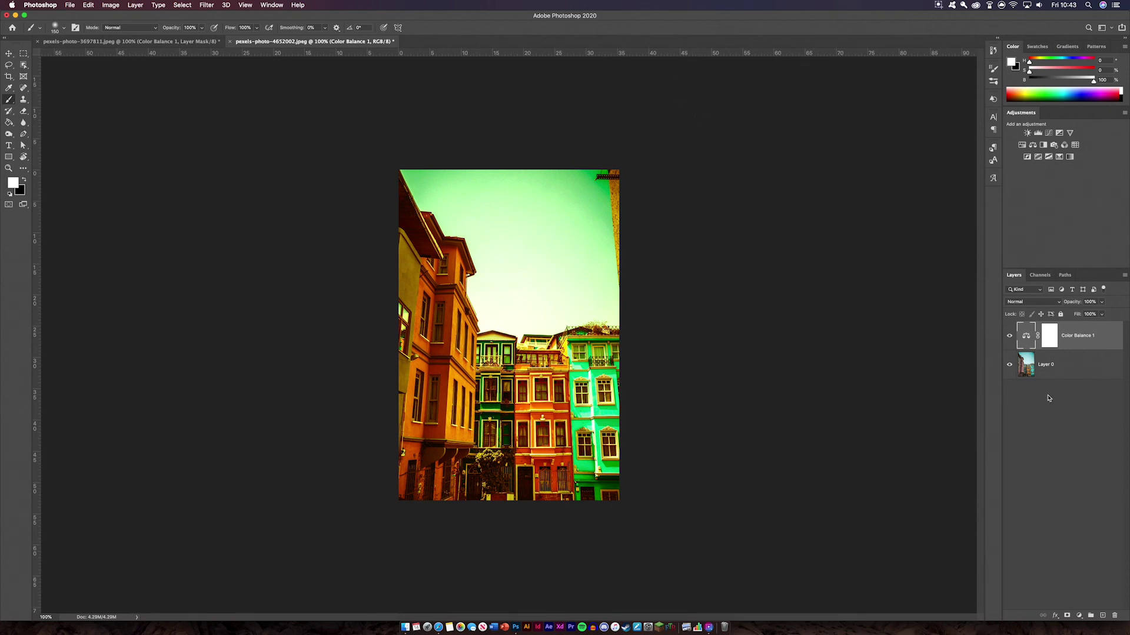